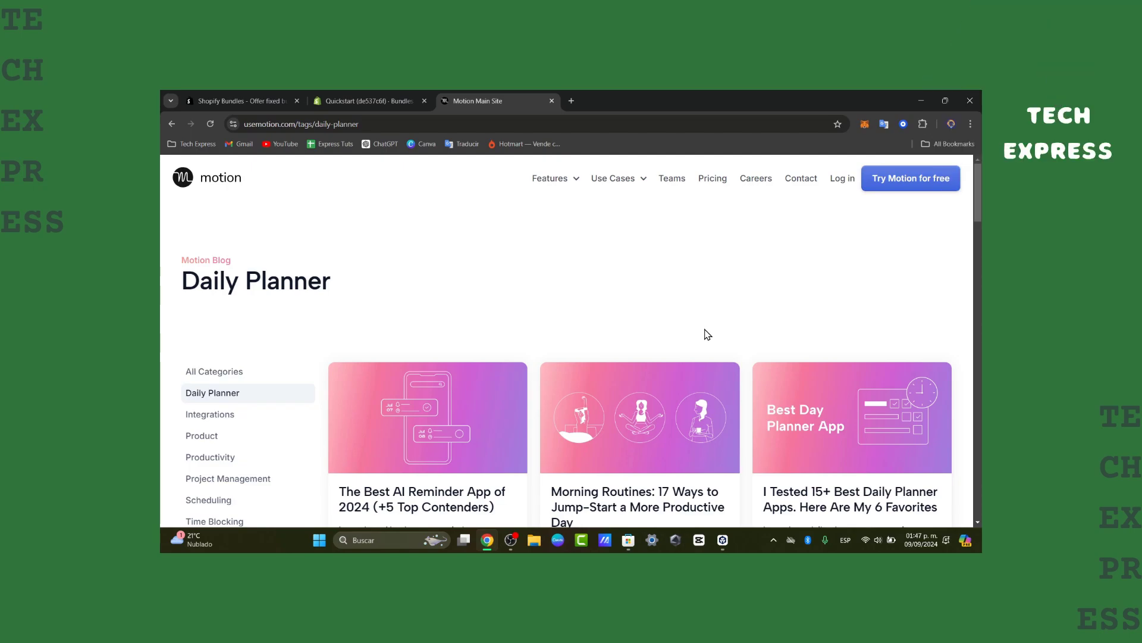
- Sign up for a free Motion account with Google sign-in and approve sharing account details
{"action": "scroll", "coordinate": [707, 335], "scroll_direction": "down", "scroll_amount": 4}
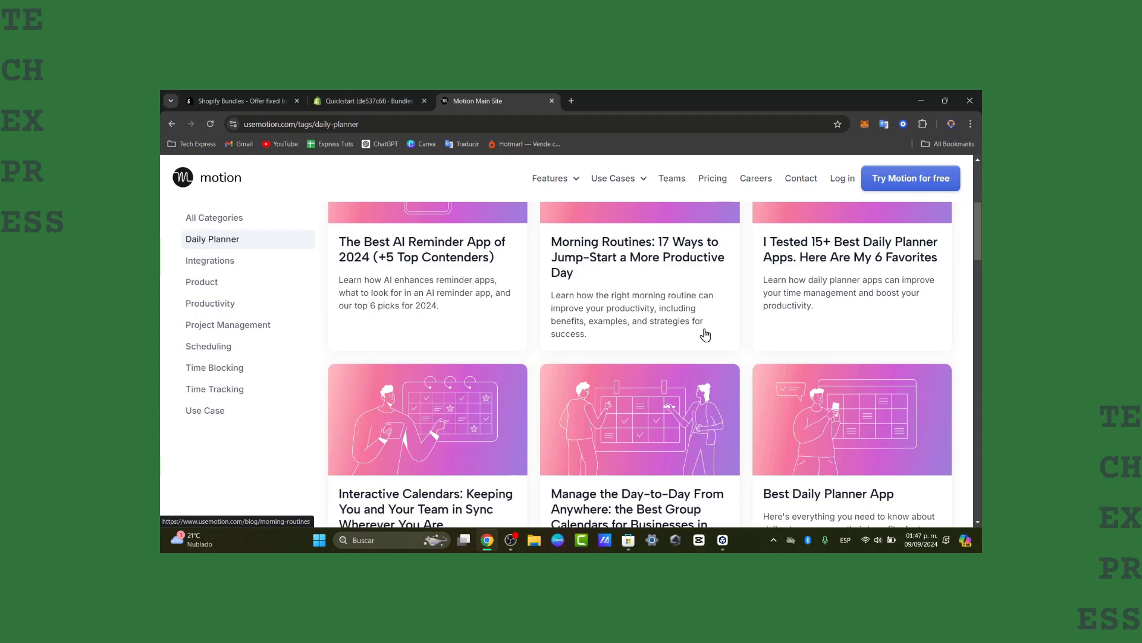
{"action": "scroll", "coordinate": [706, 335], "scroll_direction": "down", "scroll_amount": 4}
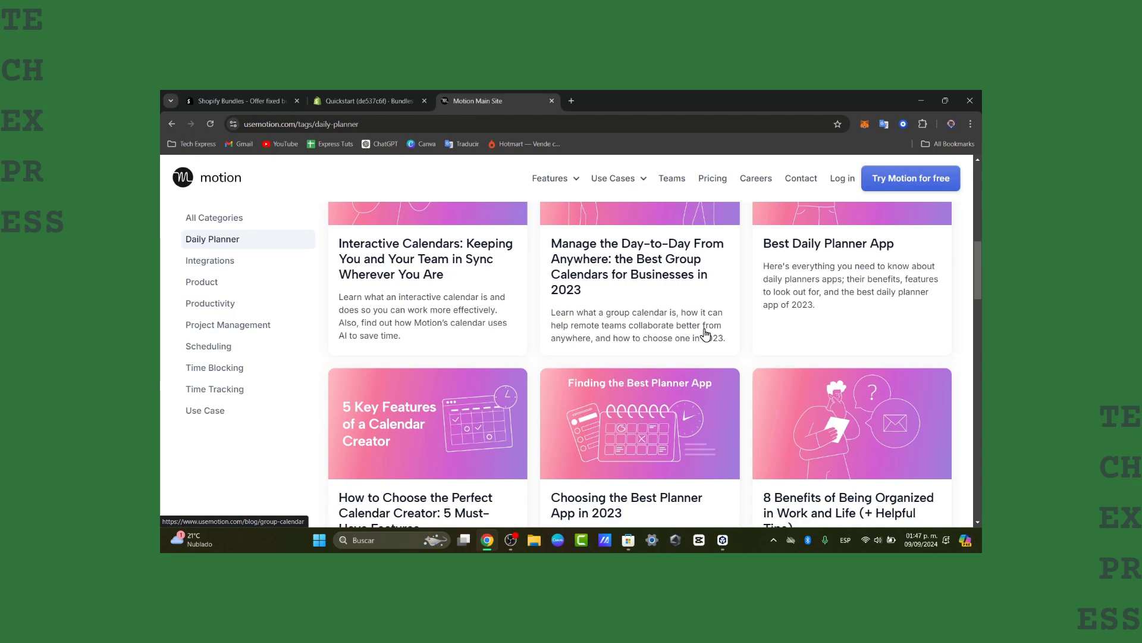
{"action": "scroll", "coordinate": [706, 335], "scroll_direction": "down", "scroll_amount": 2}
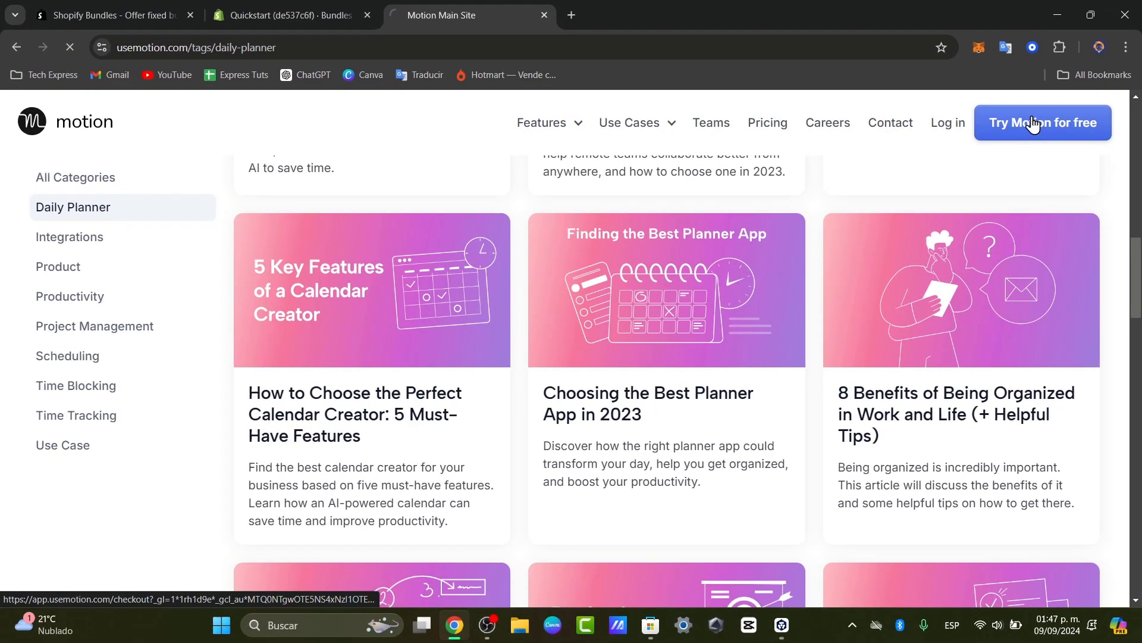
{"action": "left_click", "coordinate": [911, 171]}
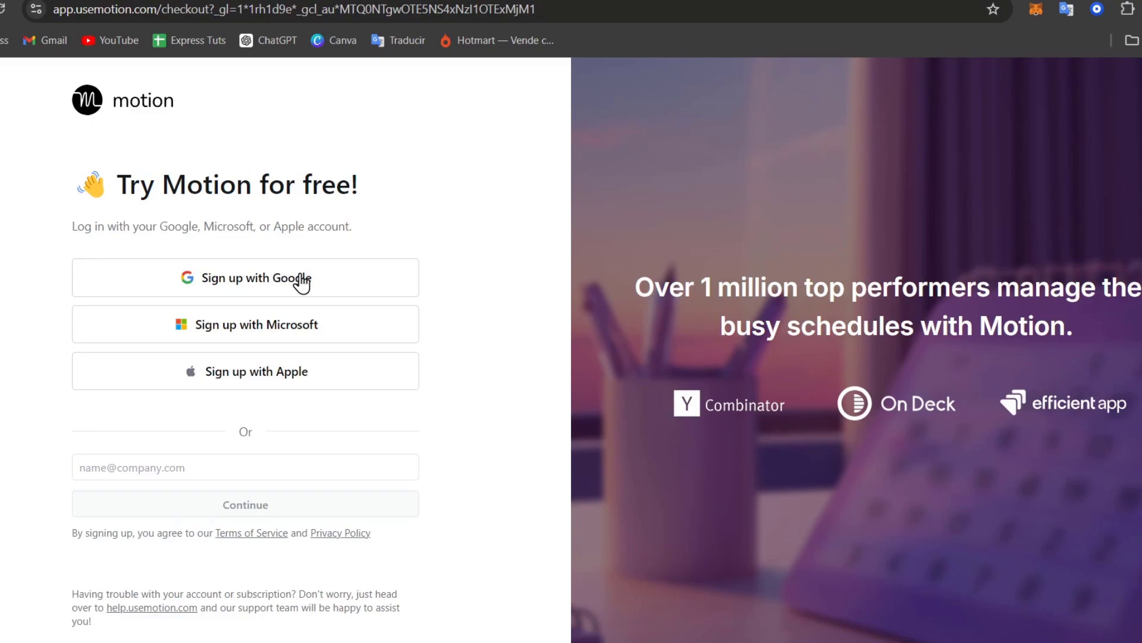
{"action": "left_click", "coordinate": [298, 280]}
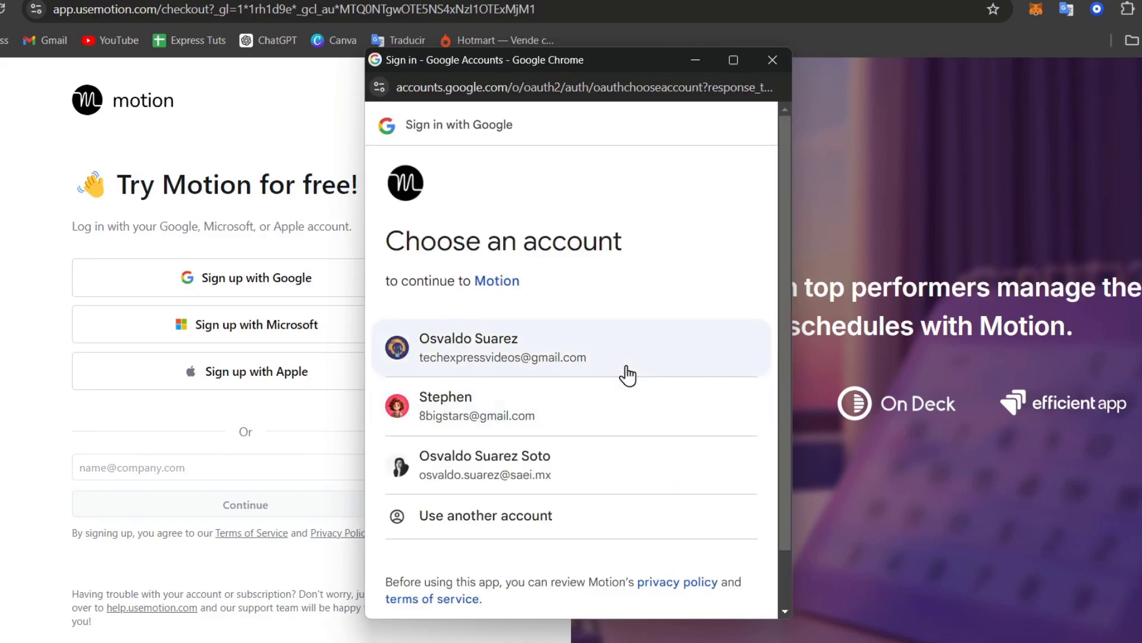
{"action": "left_click", "coordinate": [623, 374]}
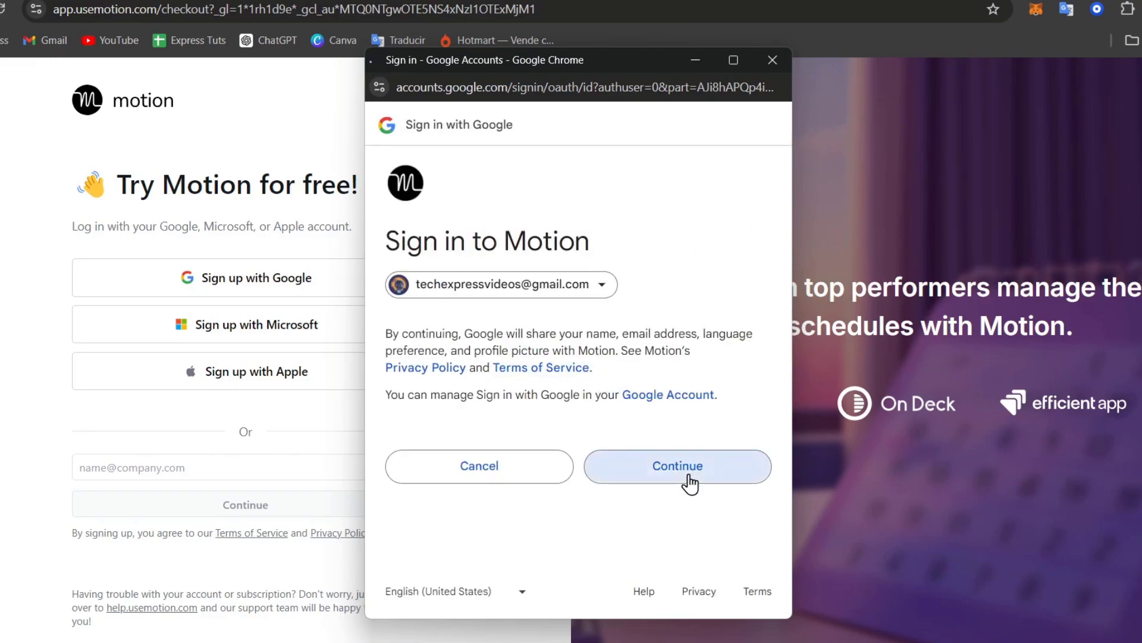
{"action": "left_click", "coordinate": [689, 483]}
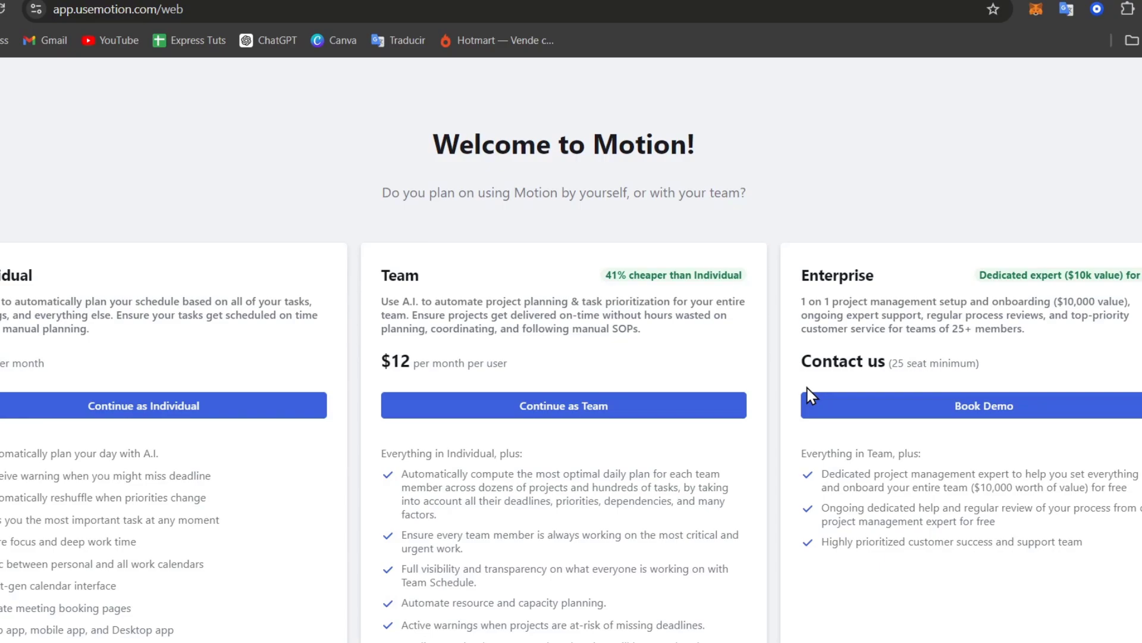
{"action": "scroll", "coordinate": [808, 390], "scroll_direction": "down", "scroll_amount": 3}
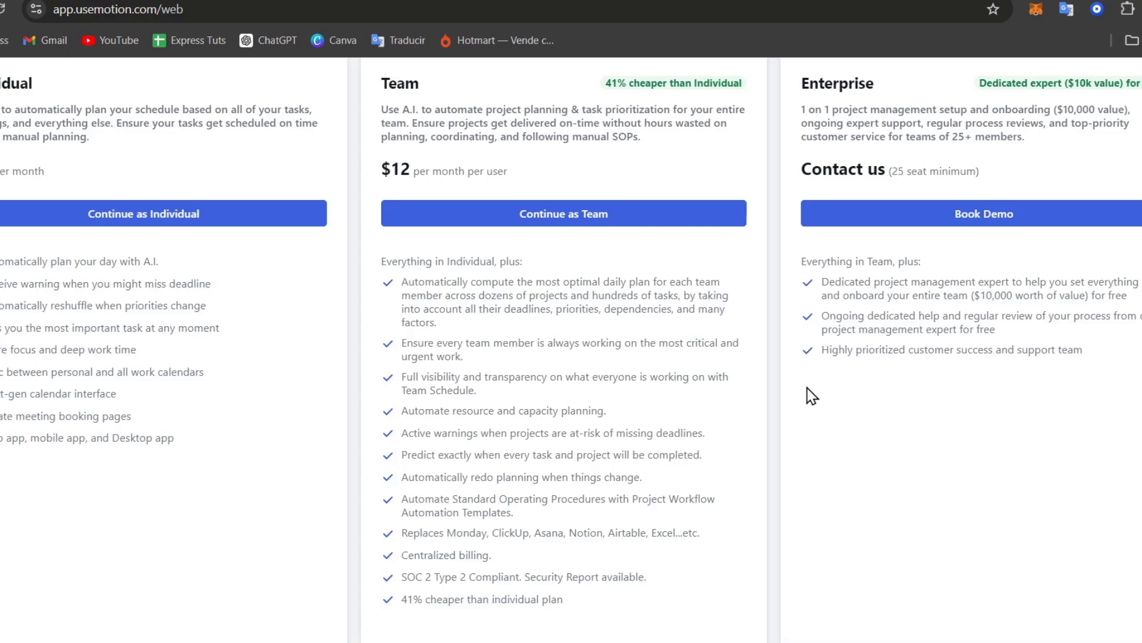
{"action": "scroll", "coordinate": [807, 387], "scroll_direction": "up", "scroll_amount": 4}
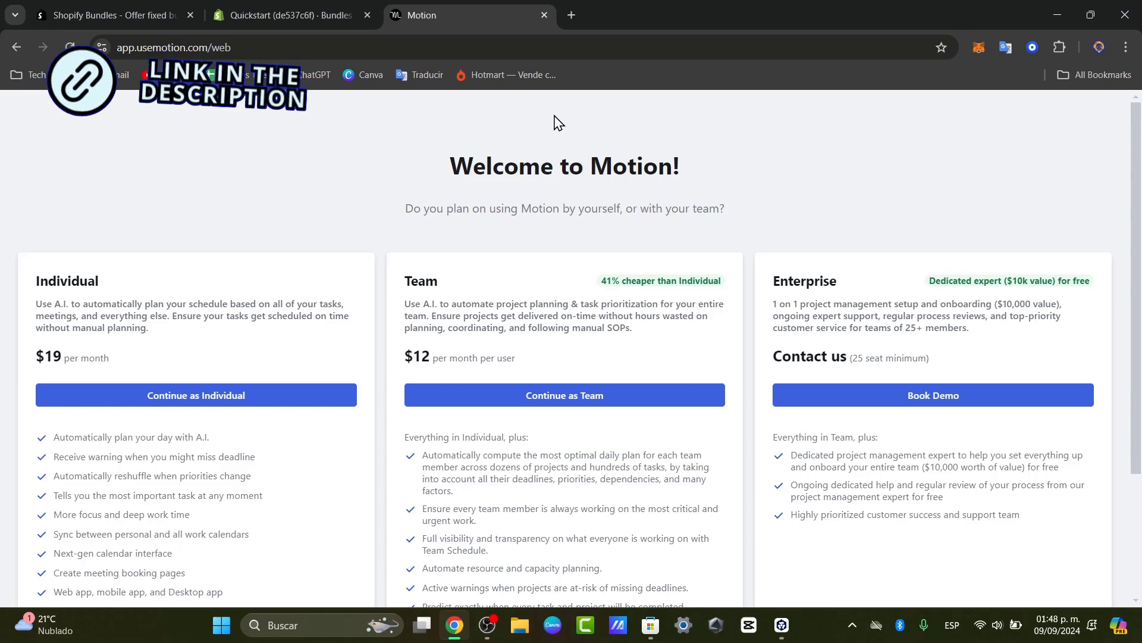
{"action": "double_click", "coordinate": [65, 281]}
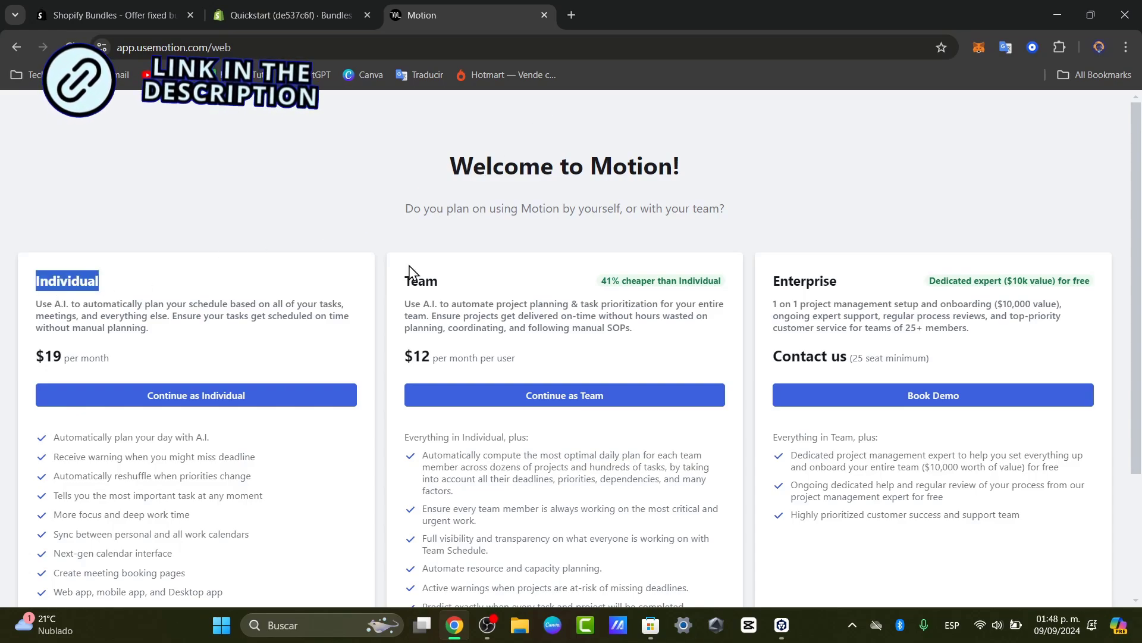
{"action": "double_click", "coordinate": [420, 281]}
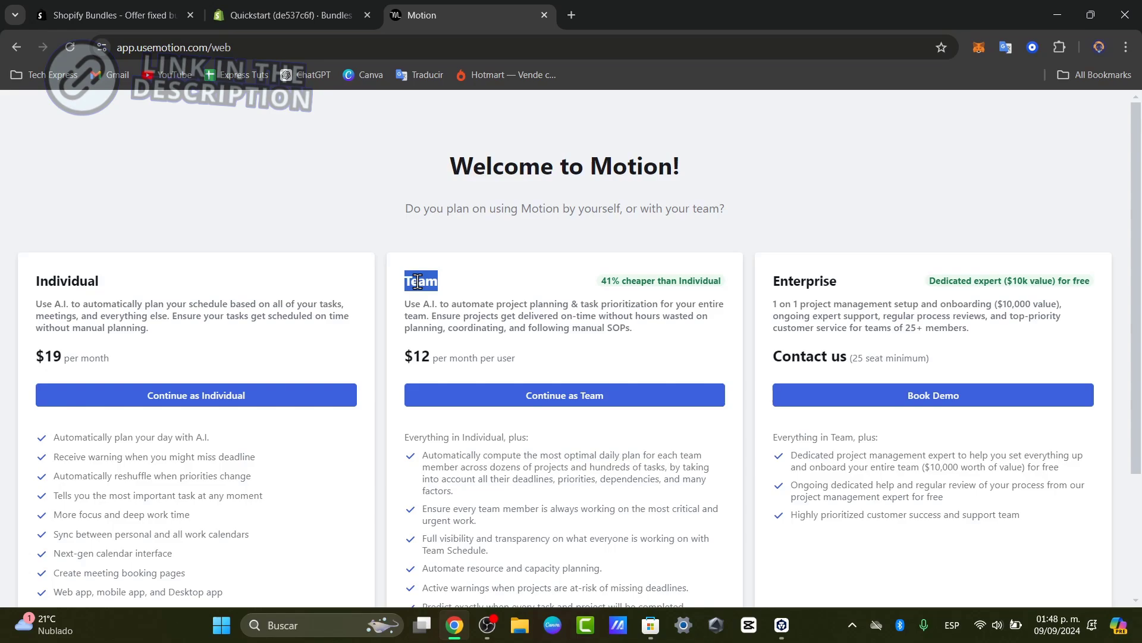
{"action": "double_click", "coordinate": [819, 275]}
{"action": "scroll", "coordinate": [816, 272], "scroll_direction": "down", "scroll_amount": 3}
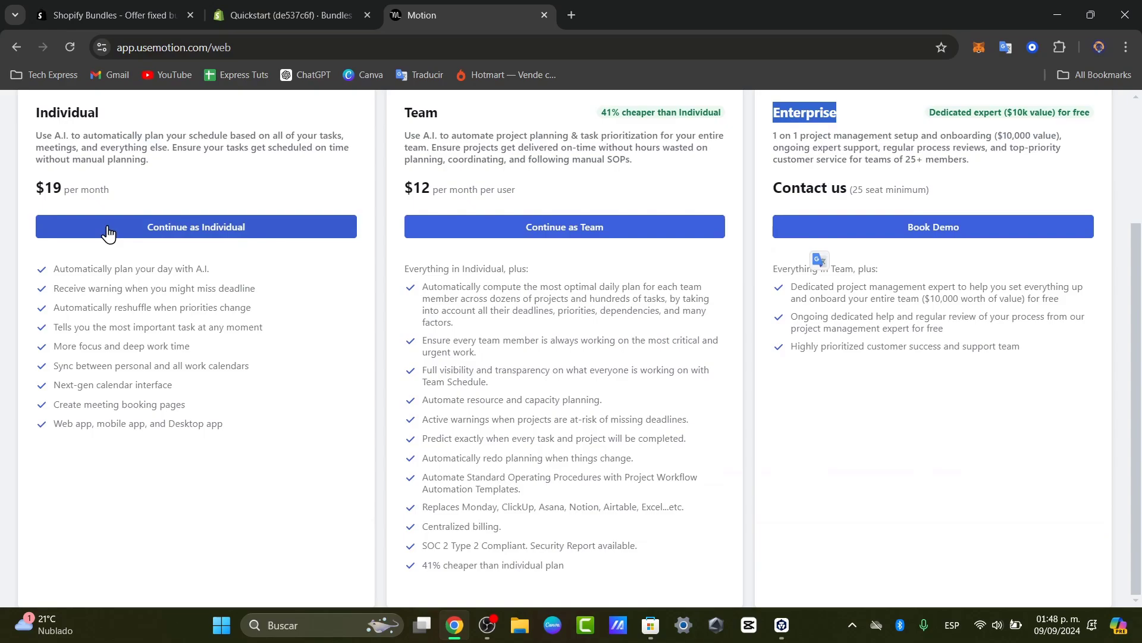
{"action": "scroll", "coordinate": [98, 217], "scroll_direction": "up", "scroll_amount": 1}
{"action": "scroll", "coordinate": [84, 223], "scroll_direction": "up", "scroll_amount": 3}
{"action": "scroll", "coordinate": [76, 255], "scroll_direction": "down", "scroll_amount": 3}
{"action": "left_click", "coordinate": [86, 269]}
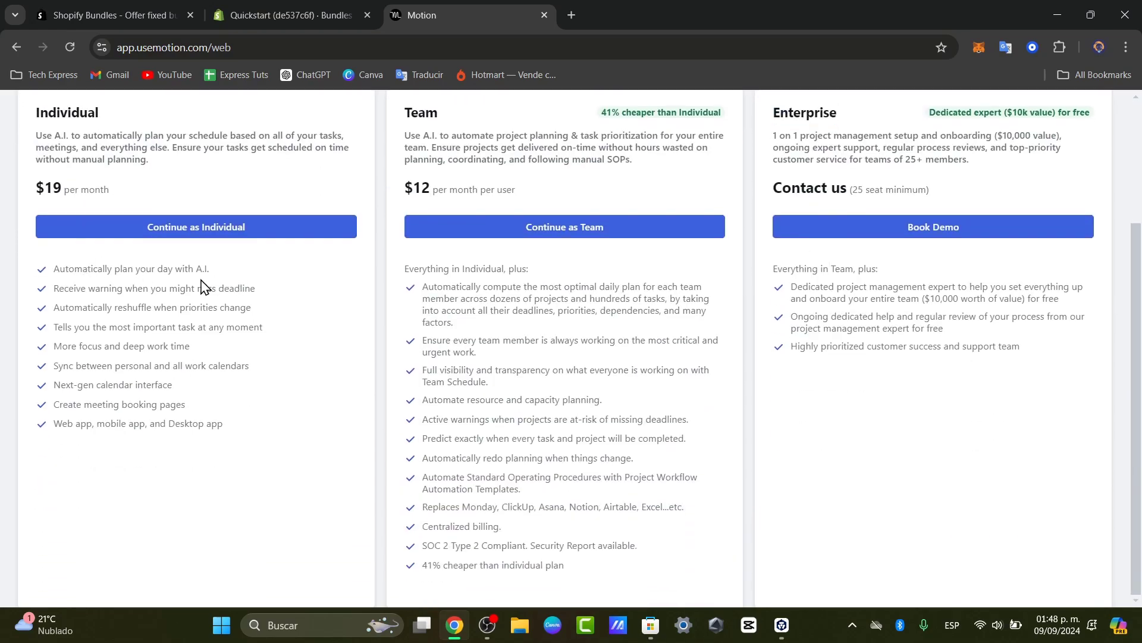
{"action": "left_click_drag", "start_coordinate": [73, 321], "coordinate": [291, 334]}
{"action": "left_click", "coordinate": [55, 372]}
{"action": "left_click_drag", "start_coordinate": [71, 365], "coordinate": [61, 401]}
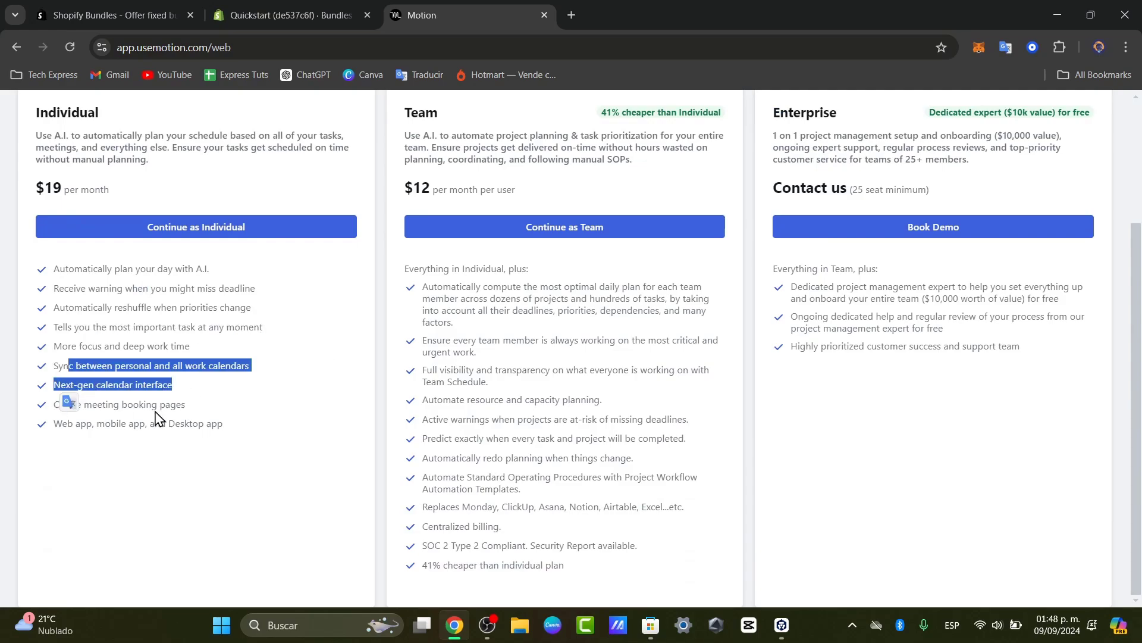
{"action": "left_click_drag", "start_coordinate": [176, 409], "coordinate": [124, 423]}
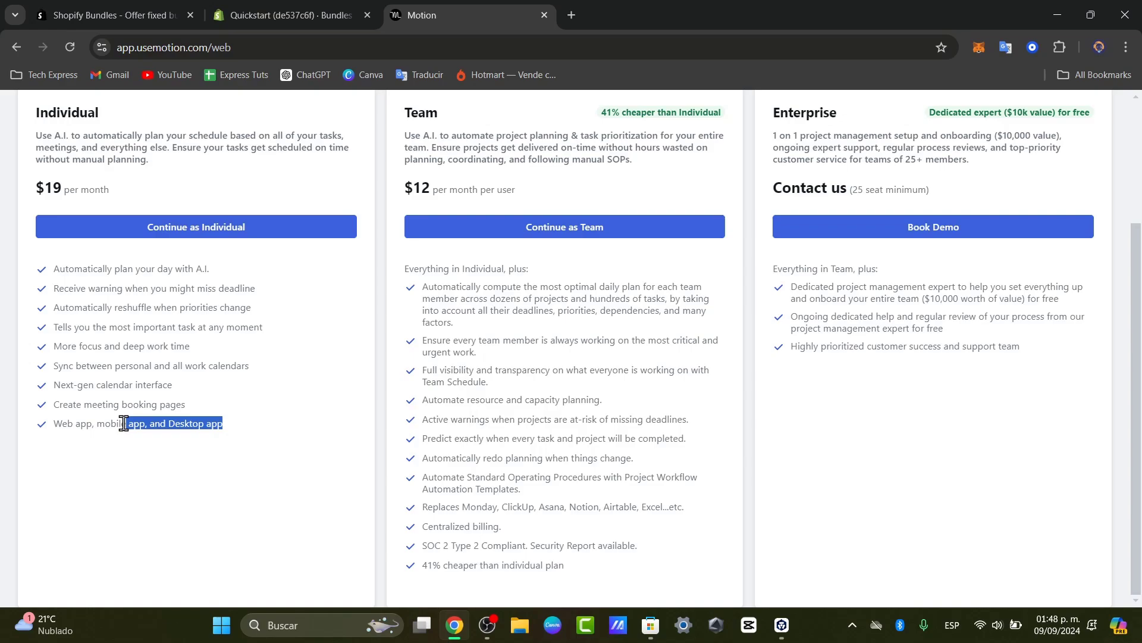
- Choose the Individual plan and switch its billing from yearly to monthly for the free trial
{"action": "left_click", "coordinate": [322, 220]}
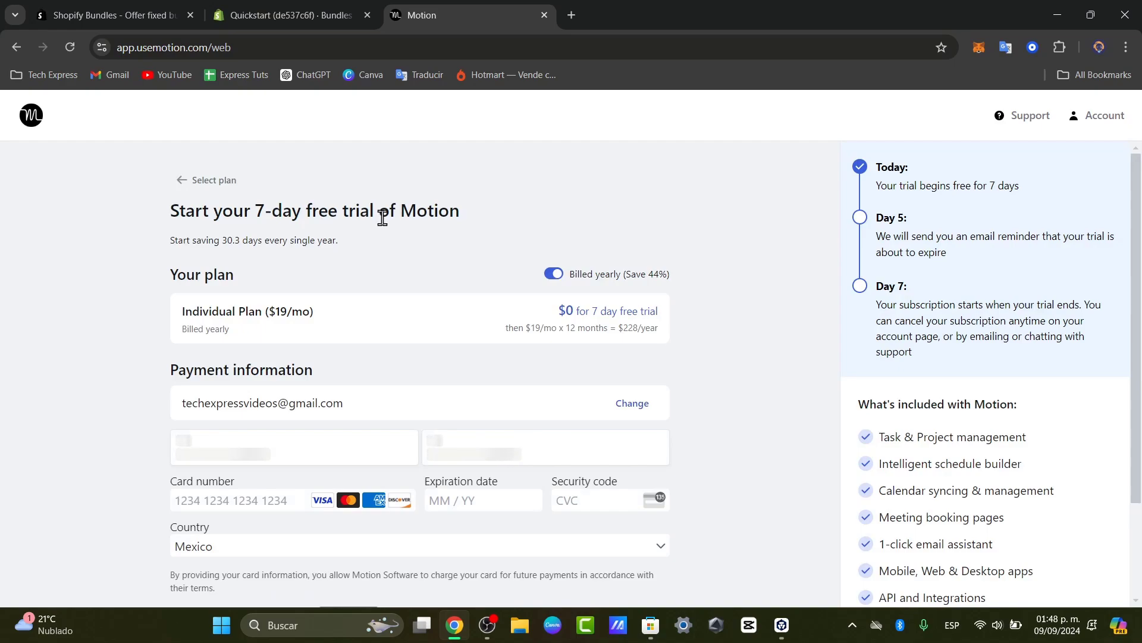
{"action": "left_click", "coordinate": [548, 276]}
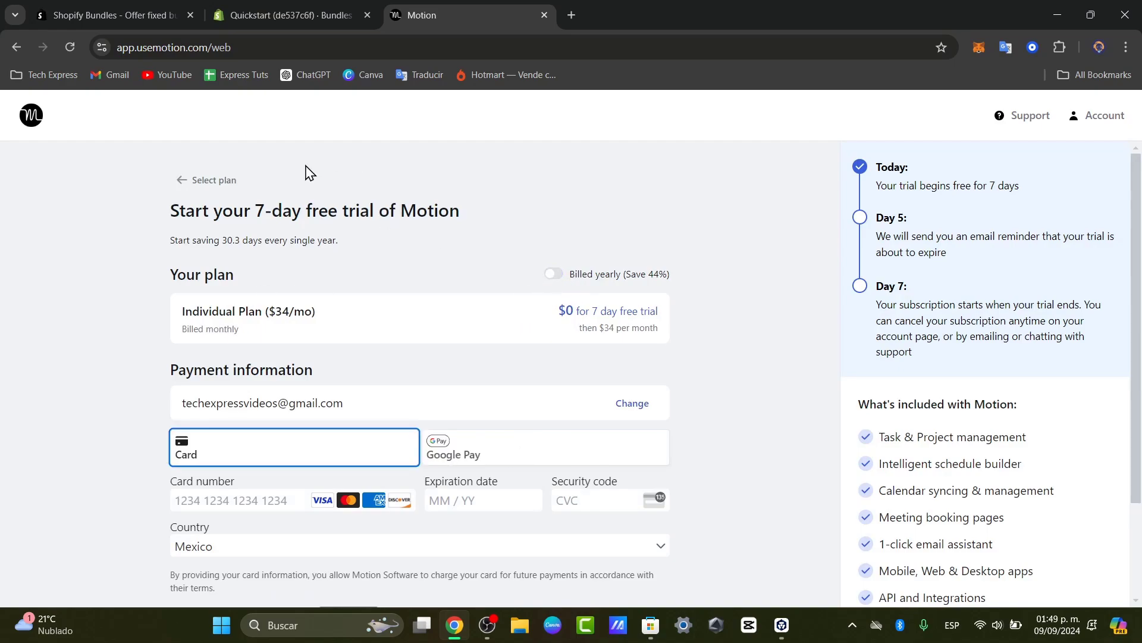
{"action": "left_click_drag", "start_coordinate": [251, 211], "coordinate": [552, 209]}
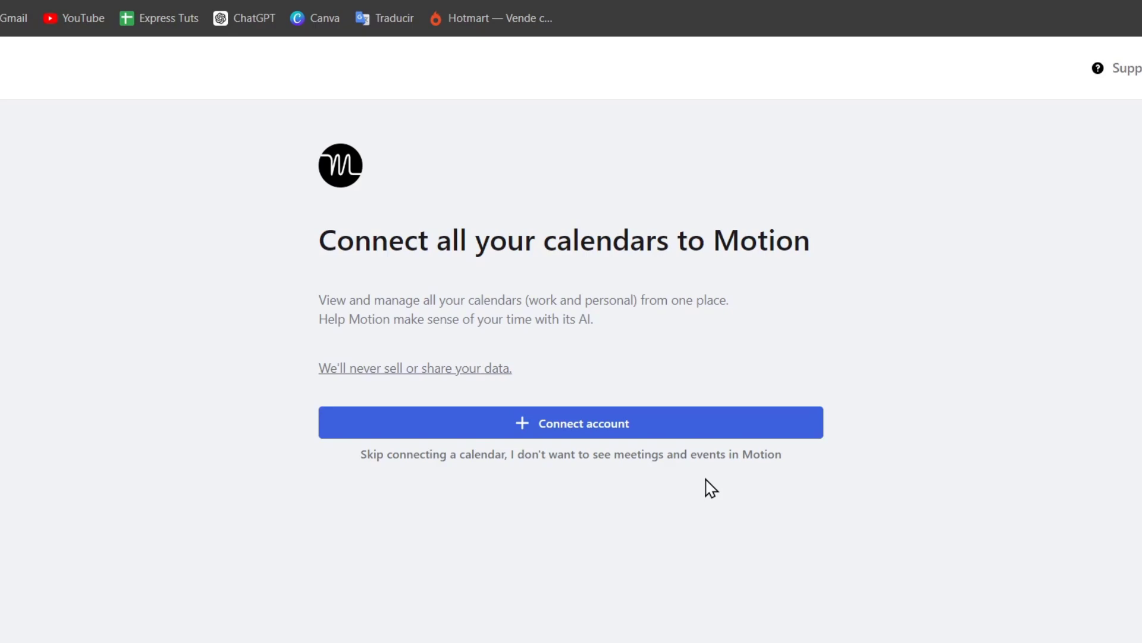
- Connect a Google Calendar account, granting Motion every requested calendar permission
{"action": "left_click", "coordinate": [657, 427]}
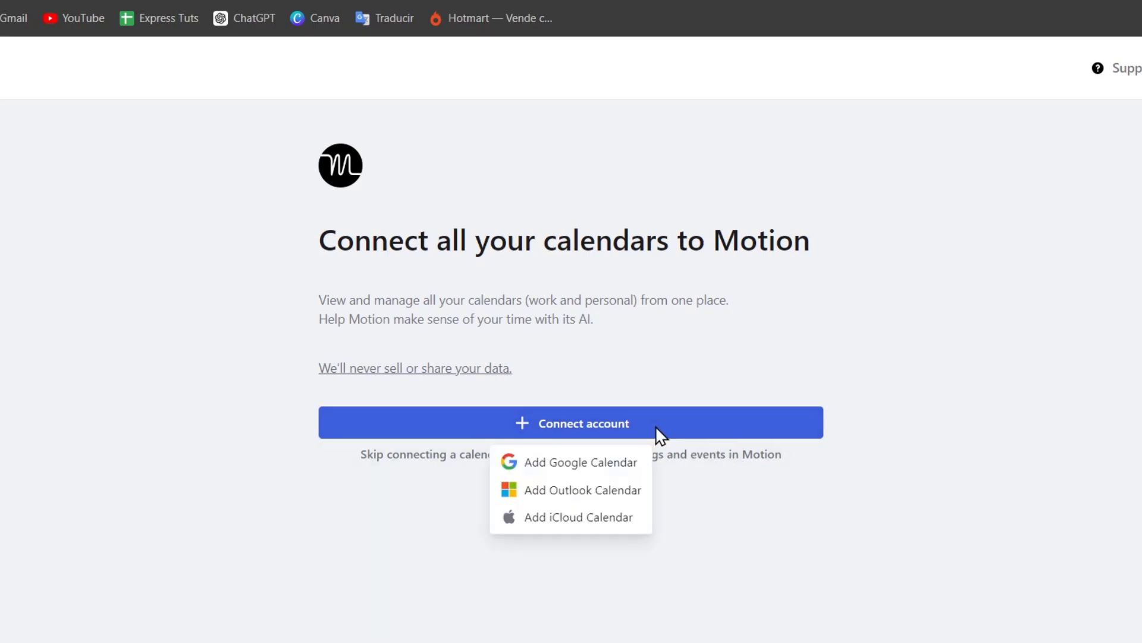
{"action": "left_click", "coordinate": [592, 462]}
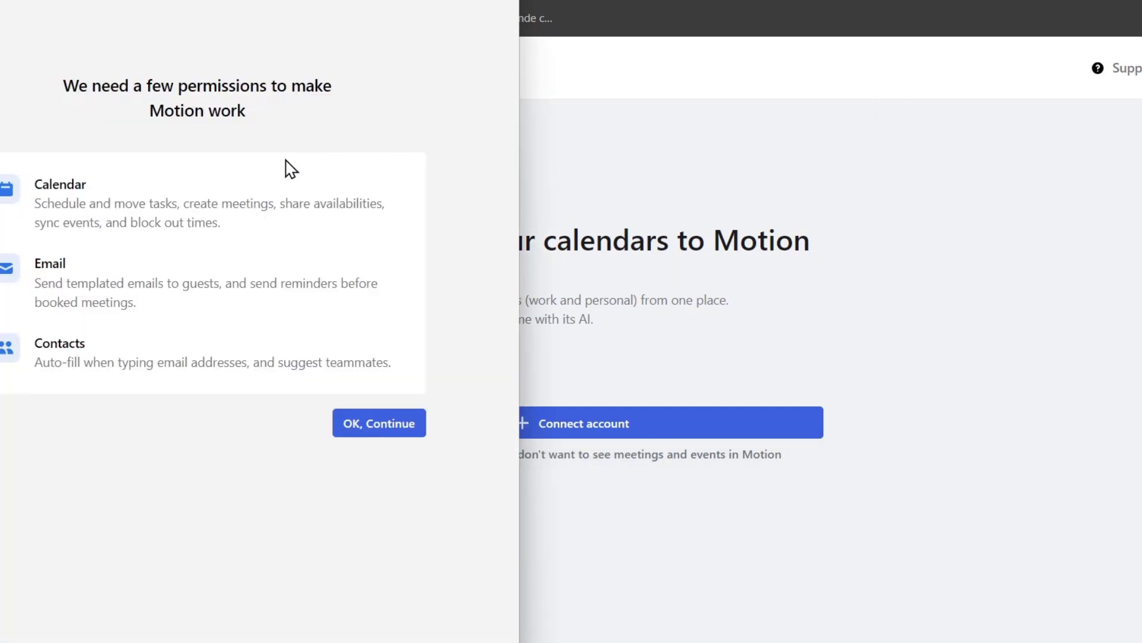
{"action": "left_click", "coordinate": [355, 426]}
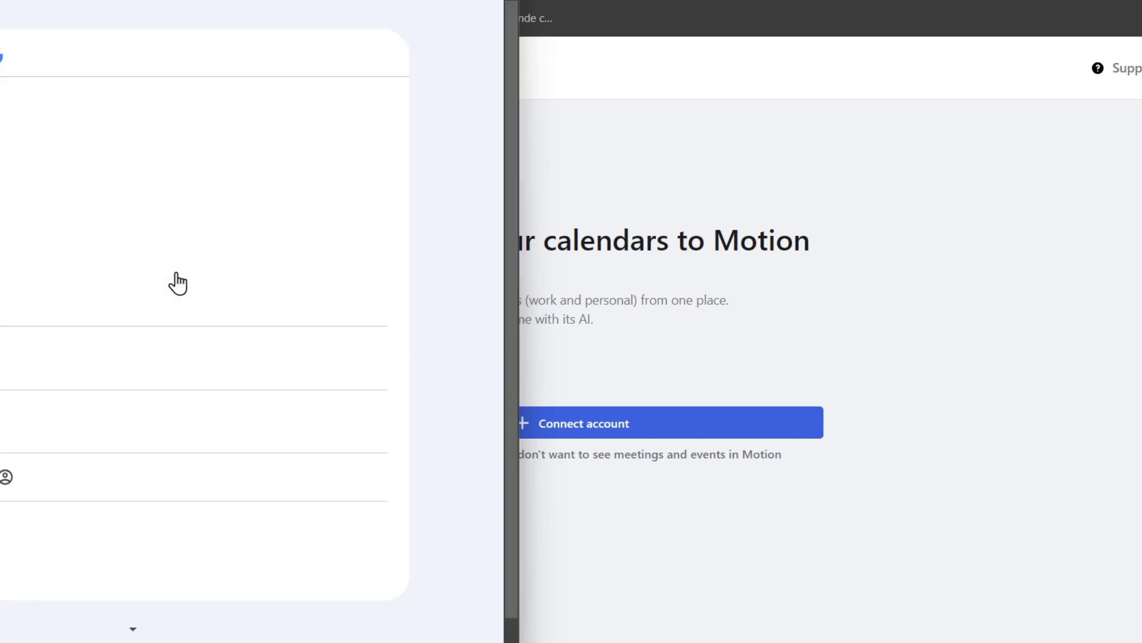
{"action": "left_click", "coordinate": [176, 282]}
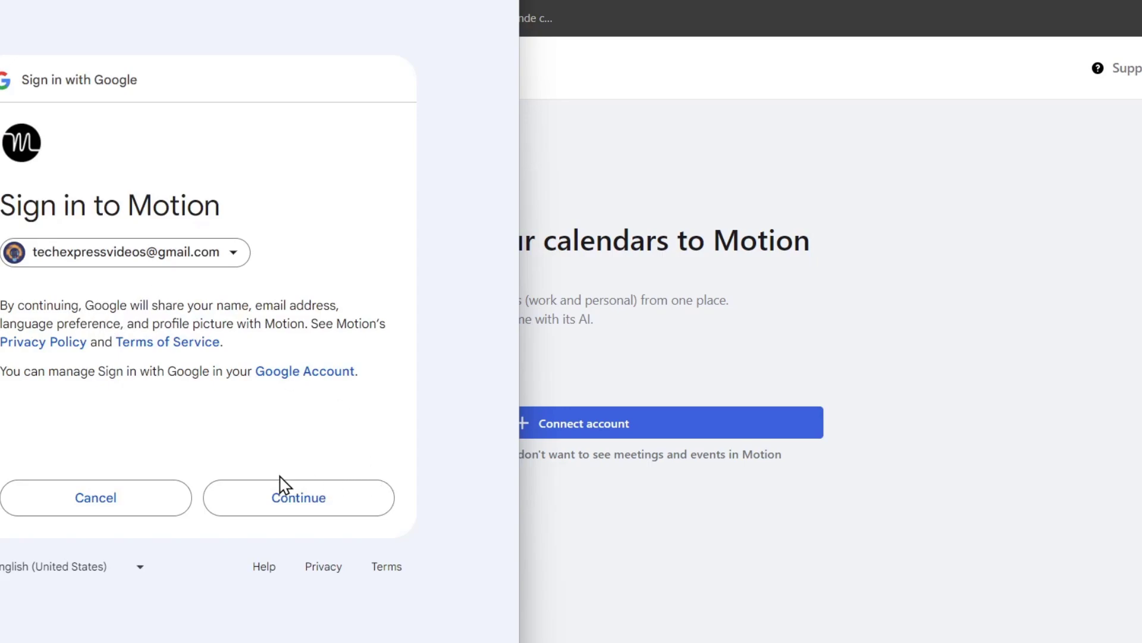
{"action": "left_click", "coordinate": [286, 495]}
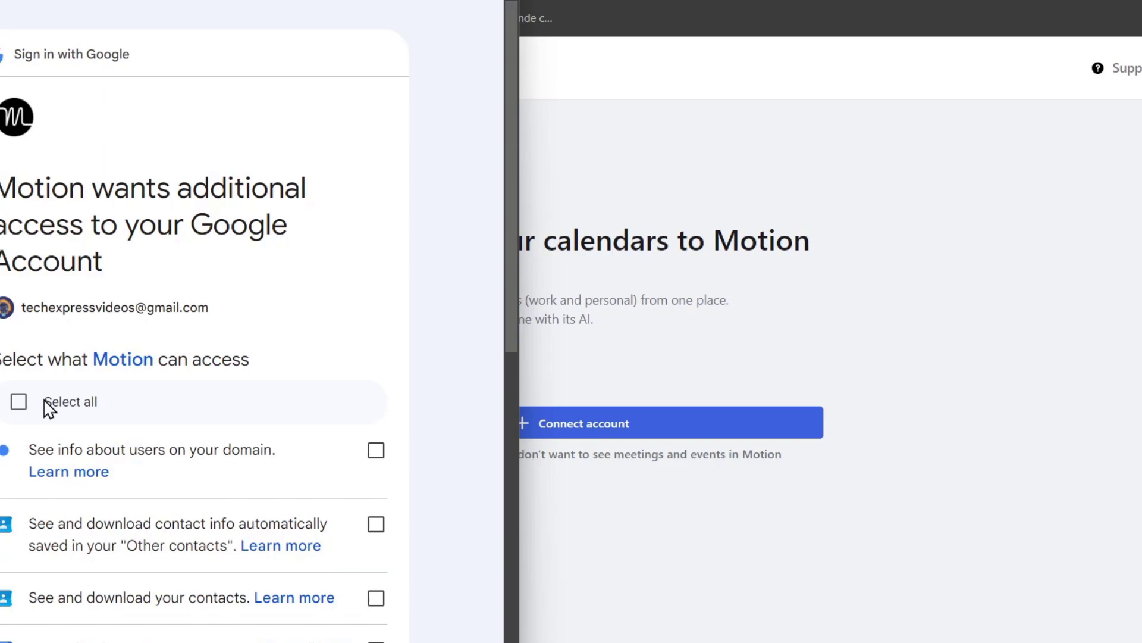
{"action": "left_click", "coordinate": [46, 405]}
{"action": "scroll", "coordinate": [256, 383], "scroll_direction": "down", "scroll_amount": 10}
{"action": "left_click", "coordinate": [327, 525]}
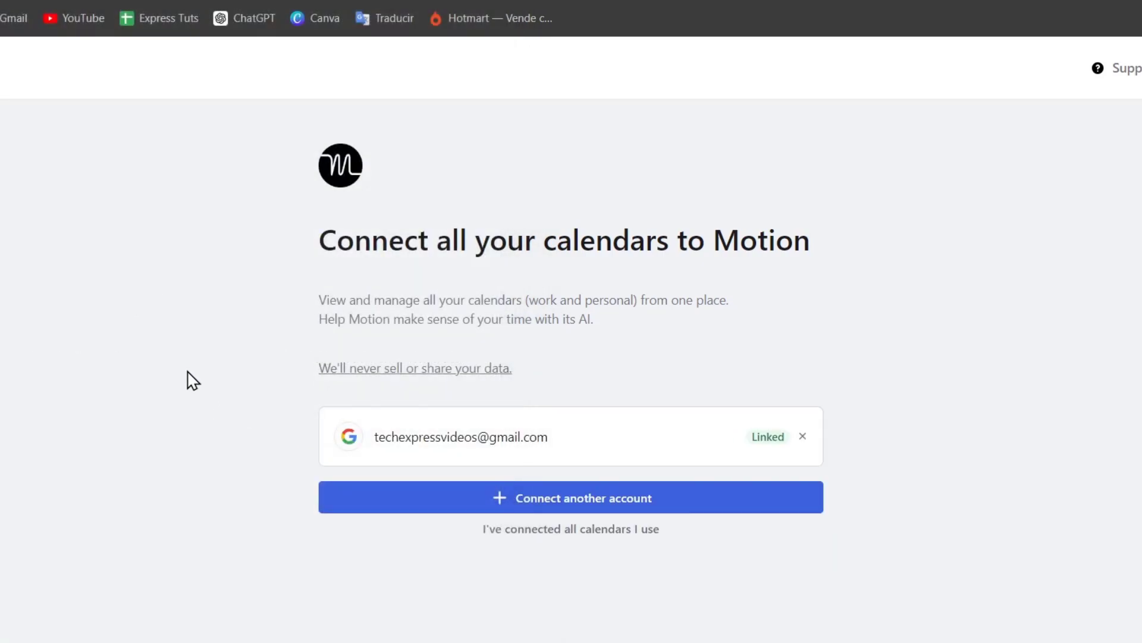
{"action": "left_click", "coordinate": [518, 514]}
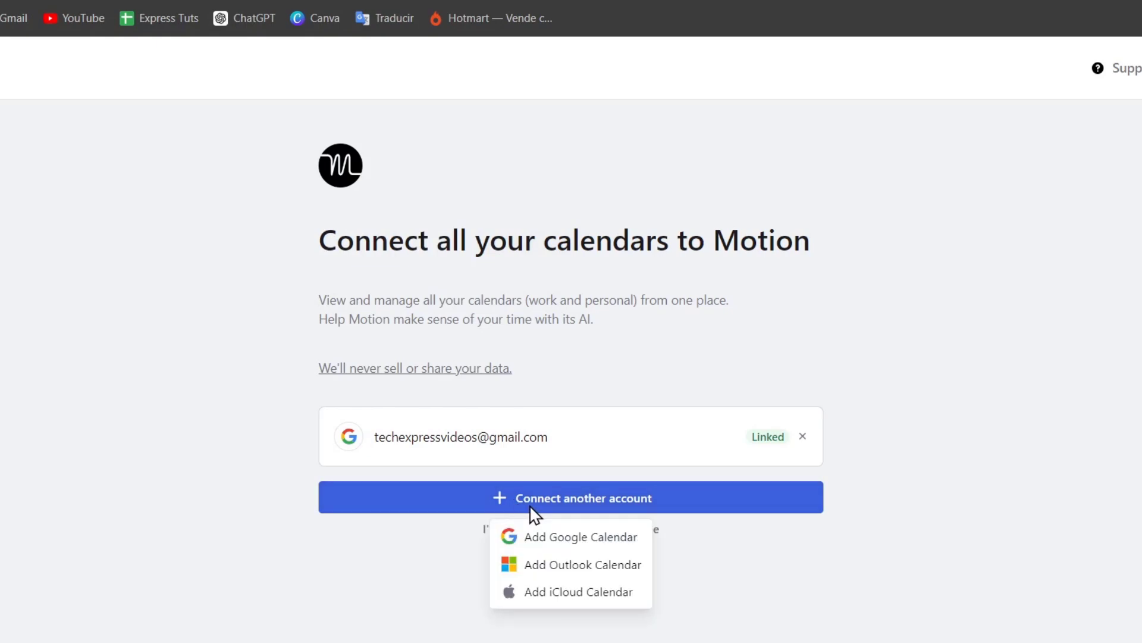
{"action": "left_click", "coordinate": [984, 543]}
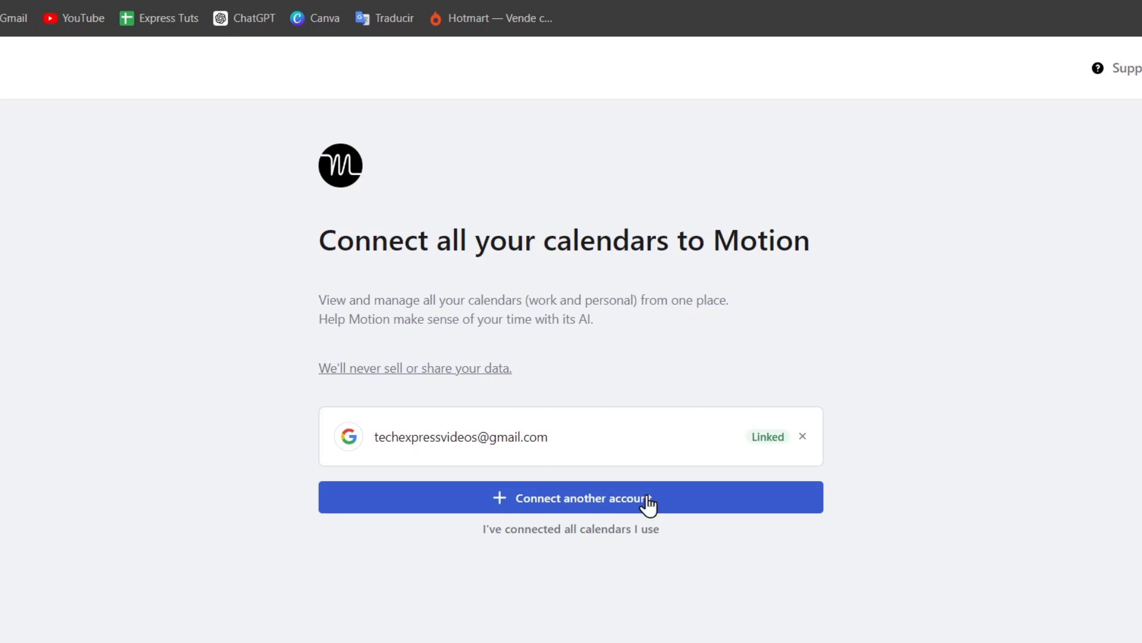
- Set the Google calendar as the main calendar and mark the Work calendar as yours
{"action": "left_click", "coordinate": [570, 534]}
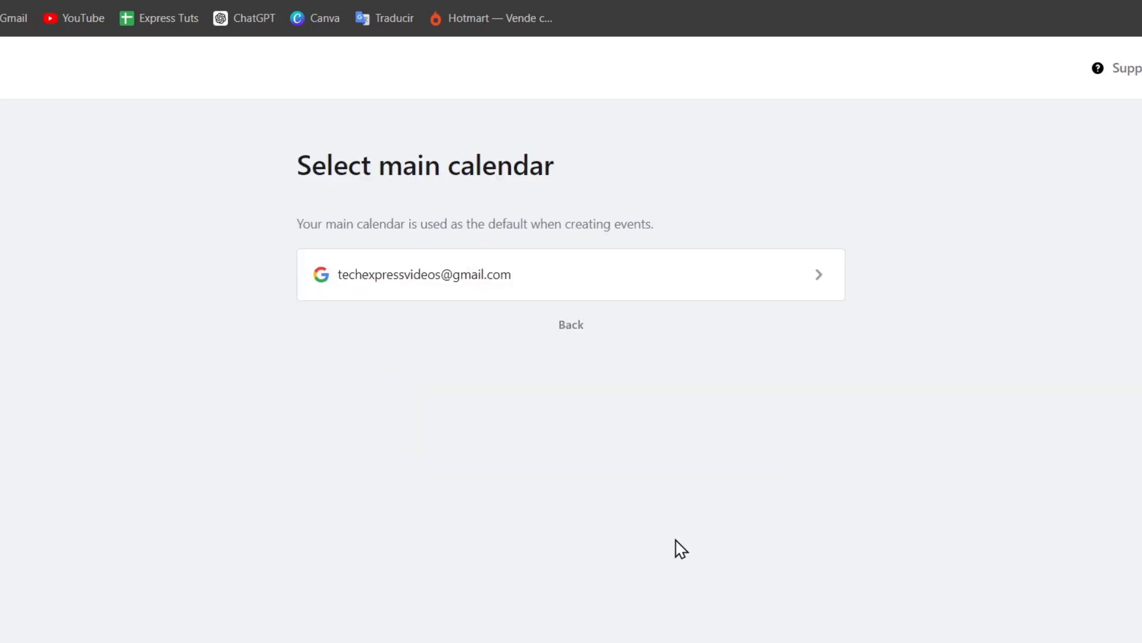
{"action": "left_click_drag", "start_coordinate": [408, 226], "coordinate": [722, 226]}
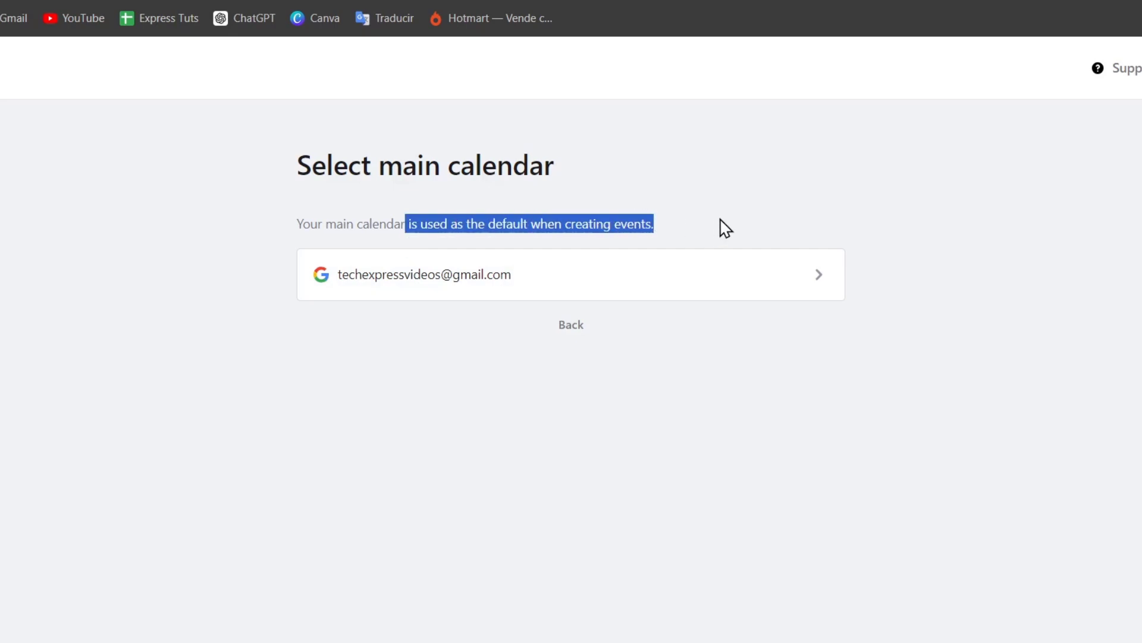
{"action": "left_click", "coordinate": [983, 259]}
{"action": "left_click", "coordinate": [594, 259]}
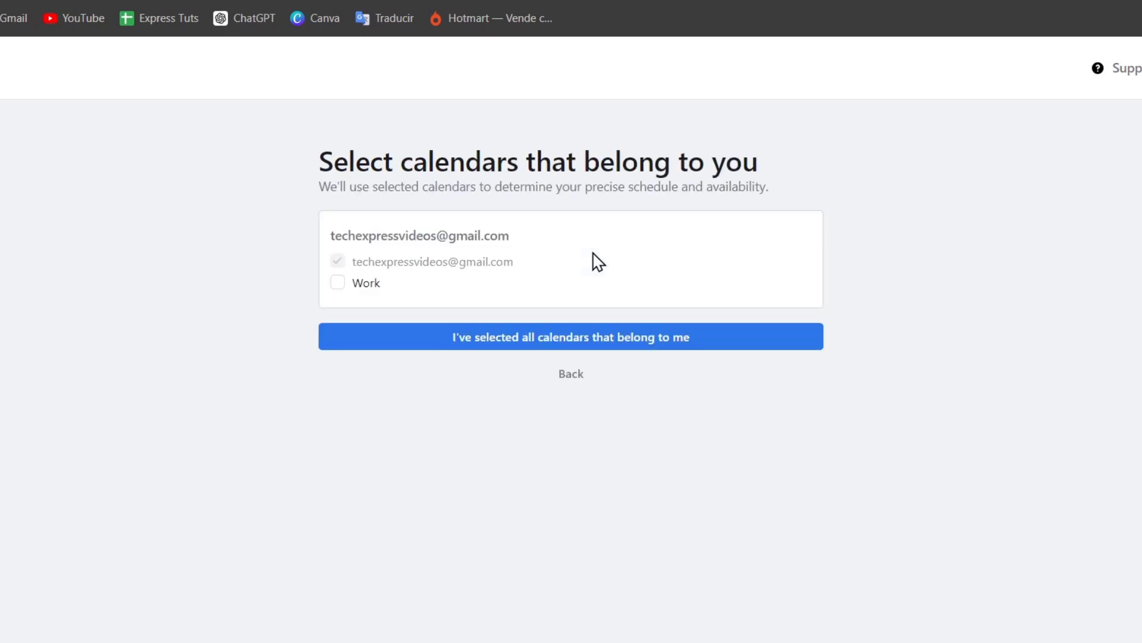
{"action": "left_click", "coordinate": [345, 282]}
{"action": "left_click", "coordinate": [640, 338]}
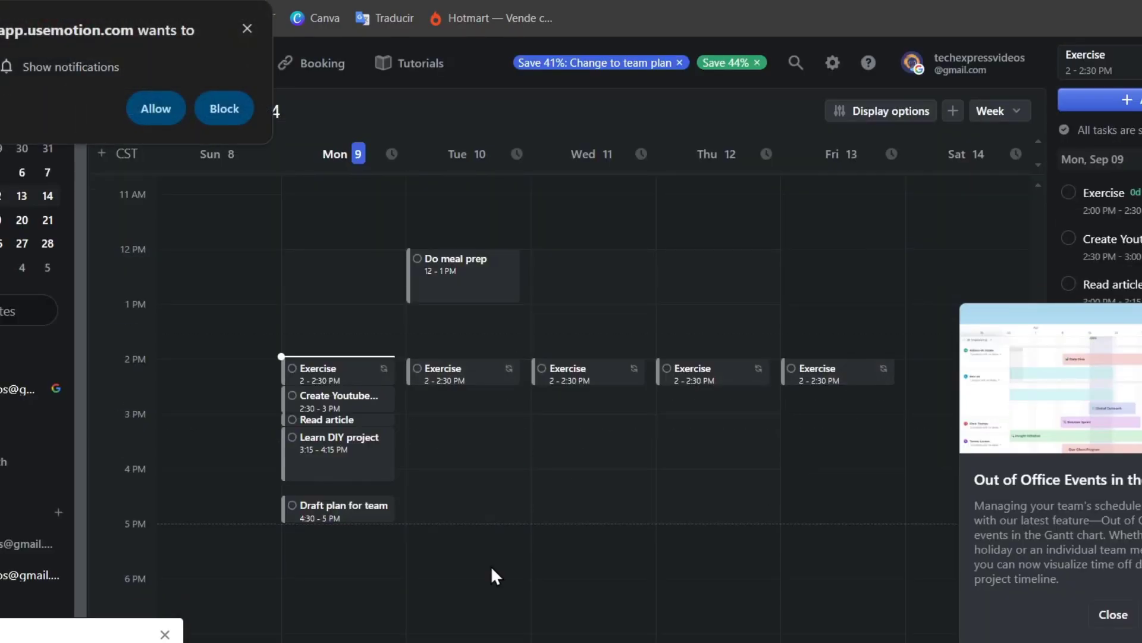
- Block the browser notification prompt and close the Out of Office Events announcement
{"action": "left_click", "coordinate": [251, 28]}
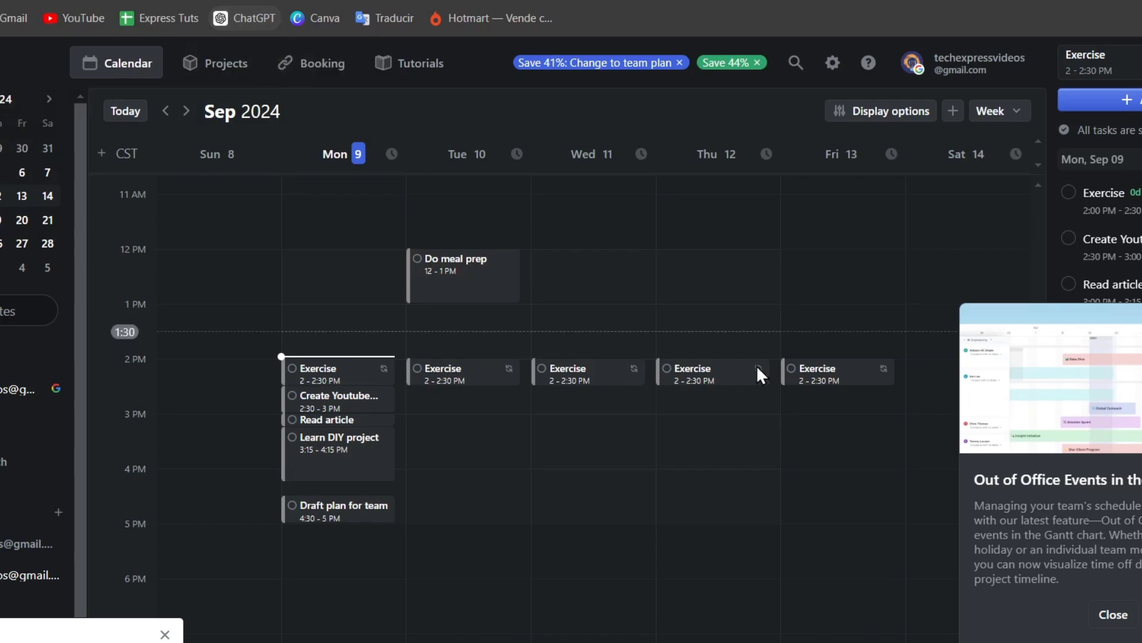
{"action": "left_click", "coordinate": [1108, 615]}
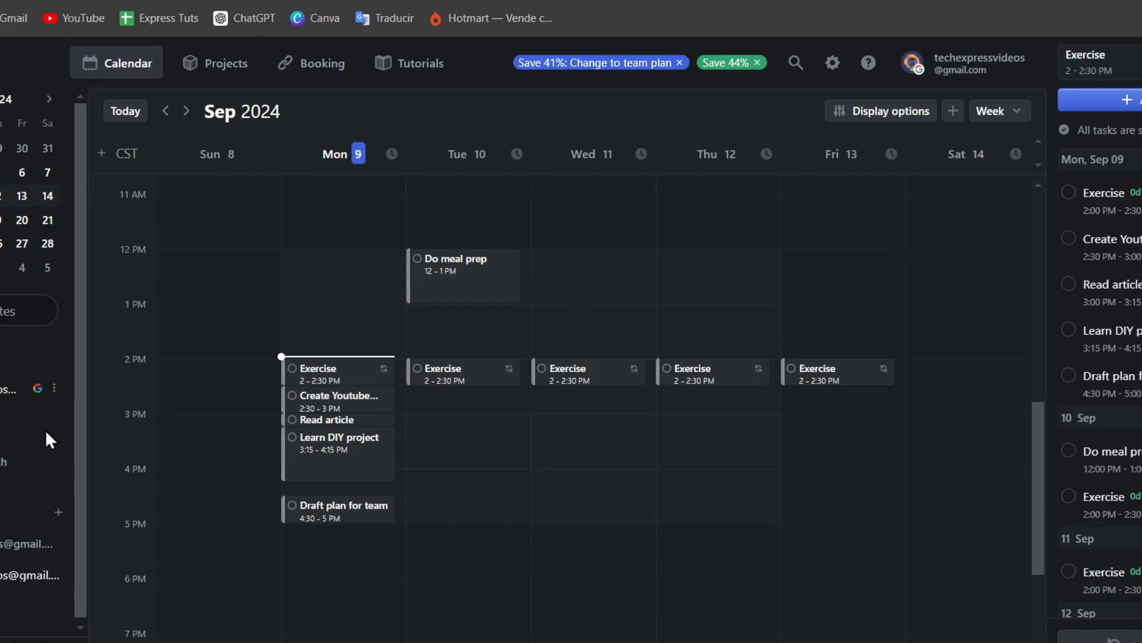
{"action": "mouse_move", "coordinate": [52, 388]}
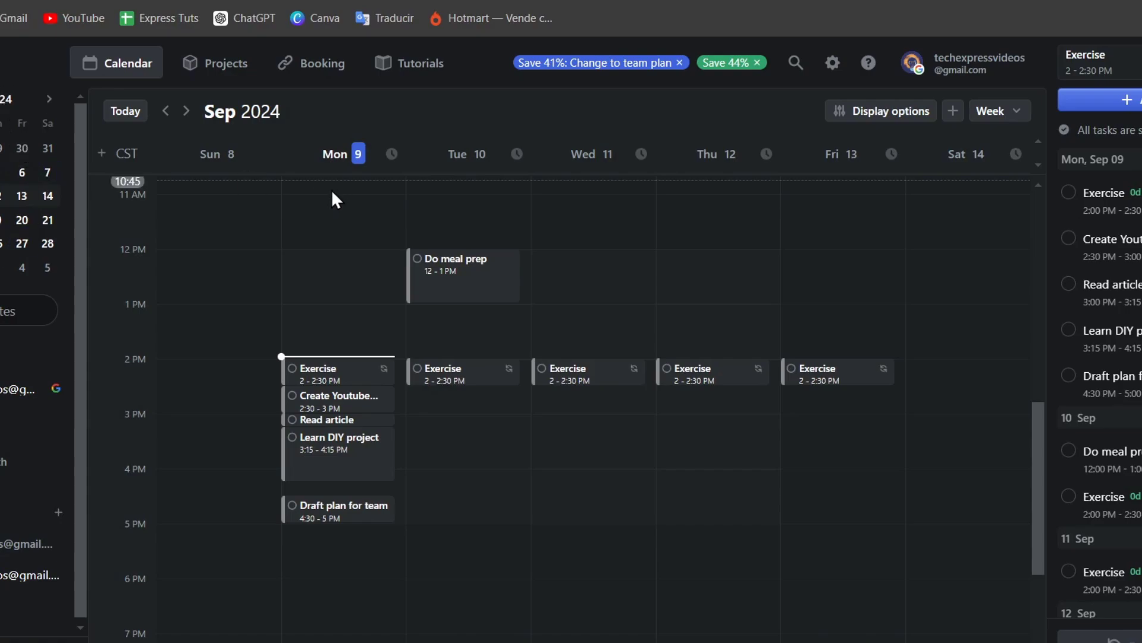
- Check the start-of-week display setting, then switch the calendar to Day view for Monday, Sep 9
{"action": "left_click", "coordinate": [895, 119]}
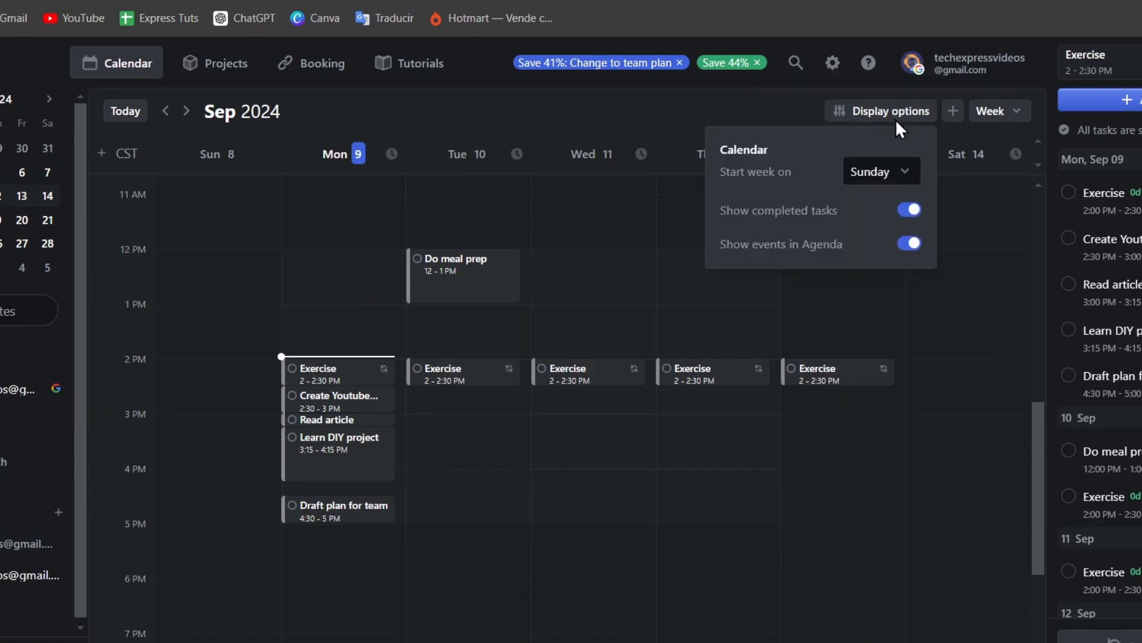
{"action": "left_click", "coordinate": [902, 174]}
{"action": "left_click", "coordinate": [997, 111]}
{"action": "left_click", "coordinate": [999, 170]}
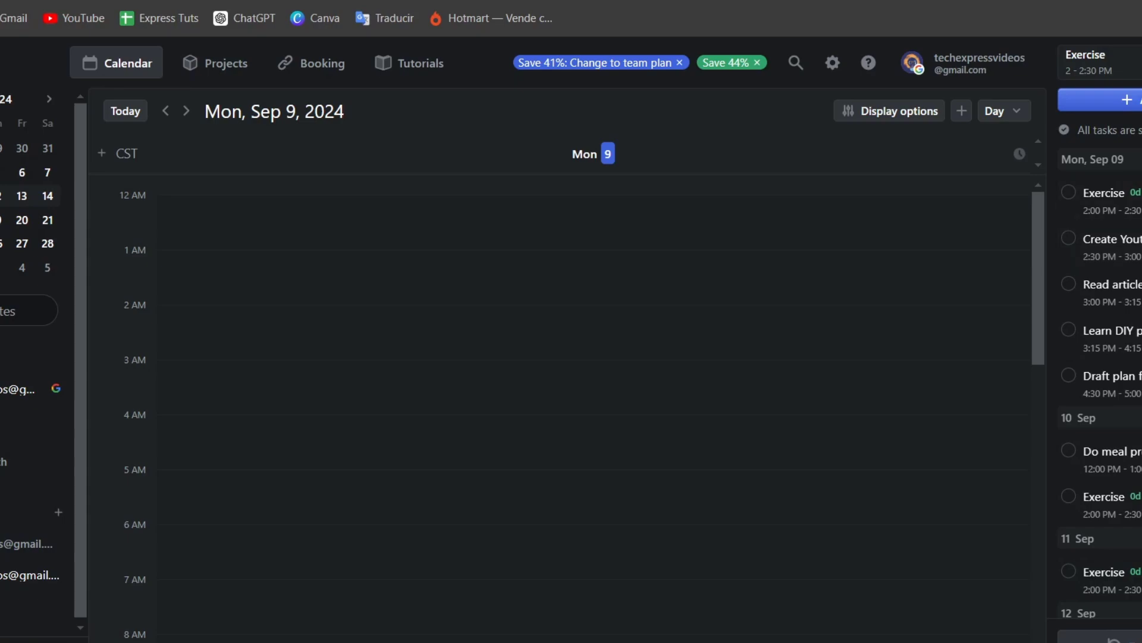
{"action": "left_click", "coordinate": [1127, 98]}
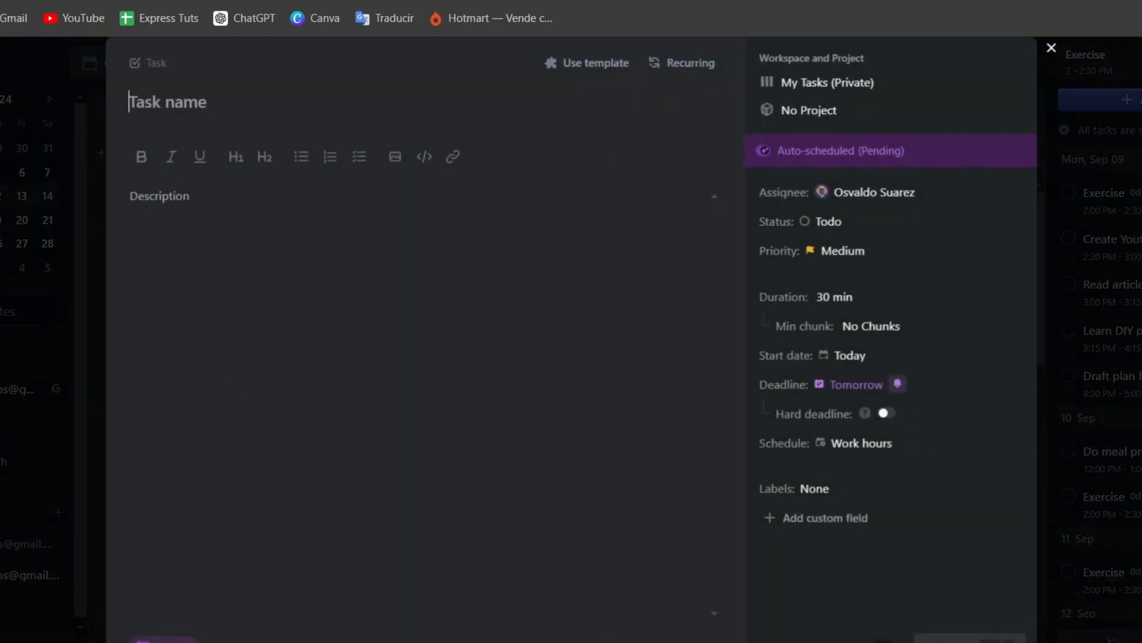
{"action": "left_click", "coordinate": [787, 156]}
{"action": "left_click", "coordinate": [833, 155]}
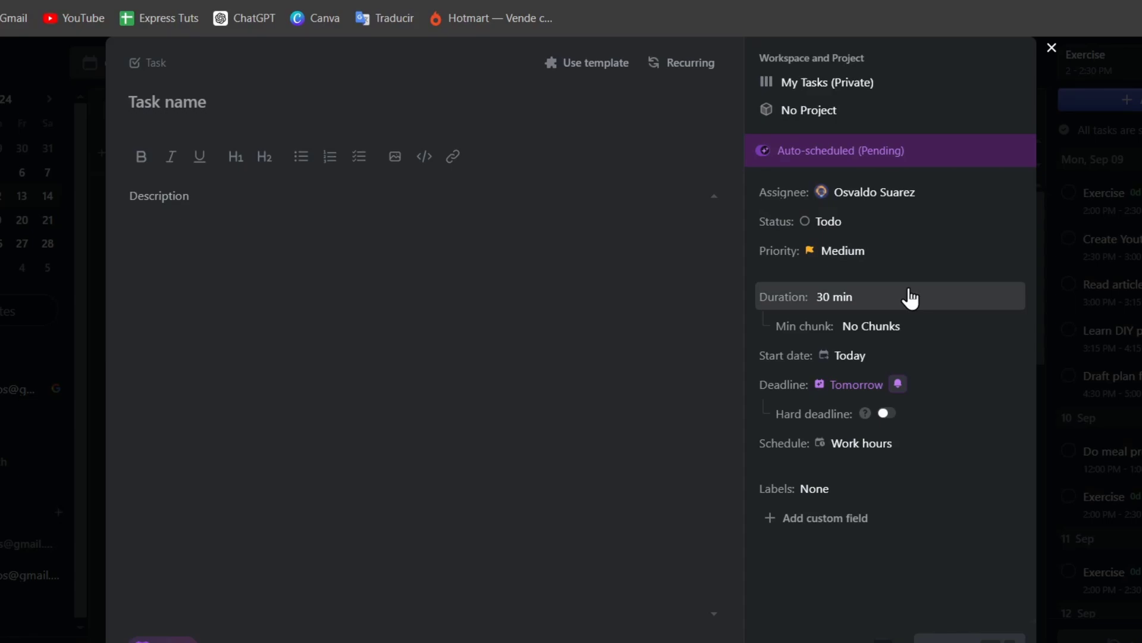
{"action": "left_click", "coordinate": [583, 63]}
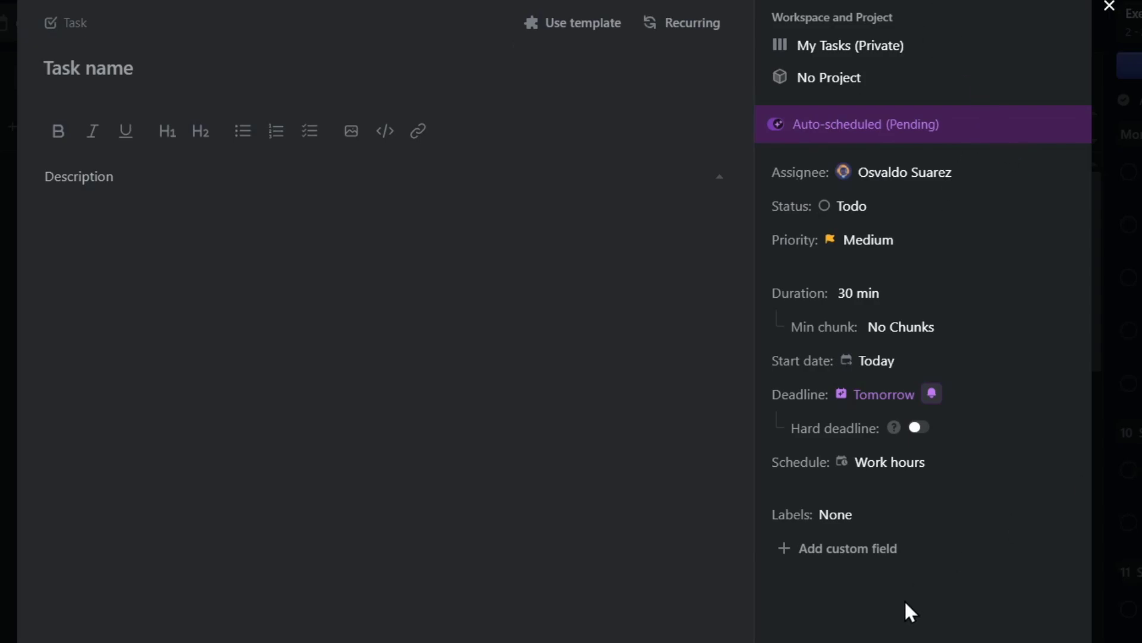
- Discard the new-task form, look over the Booking and Tutorials pages, then return to Projects
{"action": "key", "text": "Escape"}
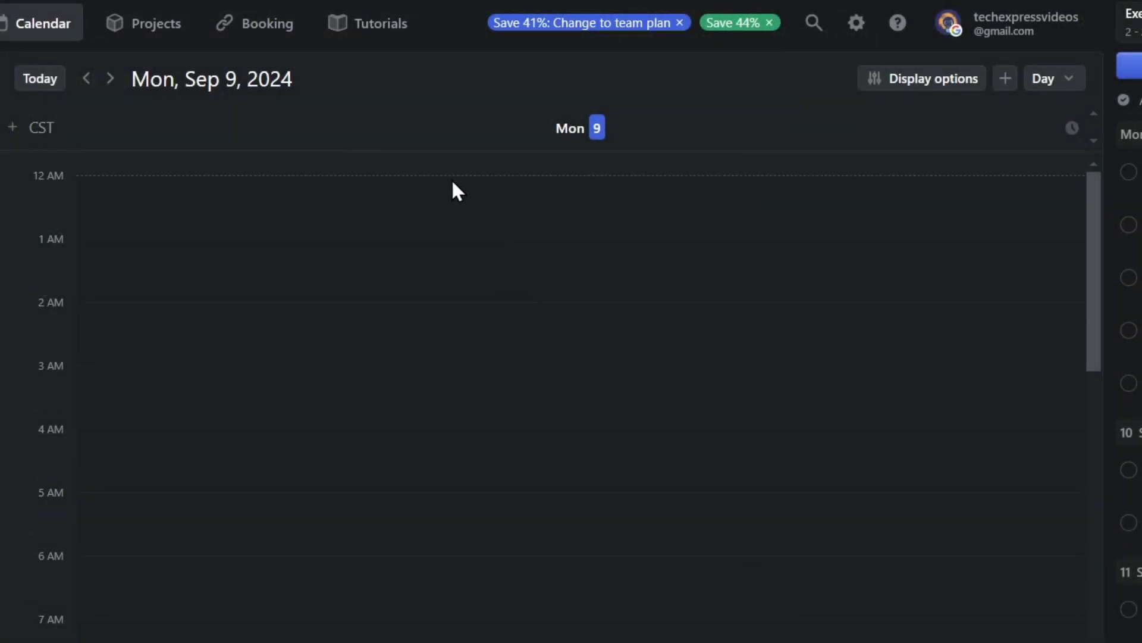
{"action": "left_click", "coordinate": [101, 36]}
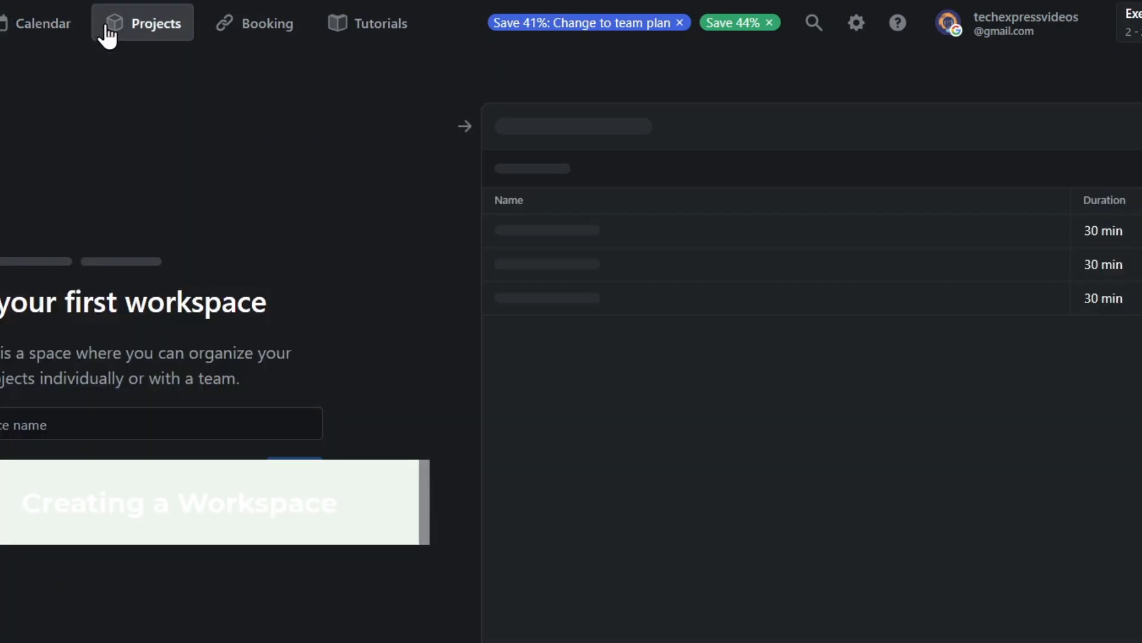
{"action": "left_click", "coordinate": [252, 27]}
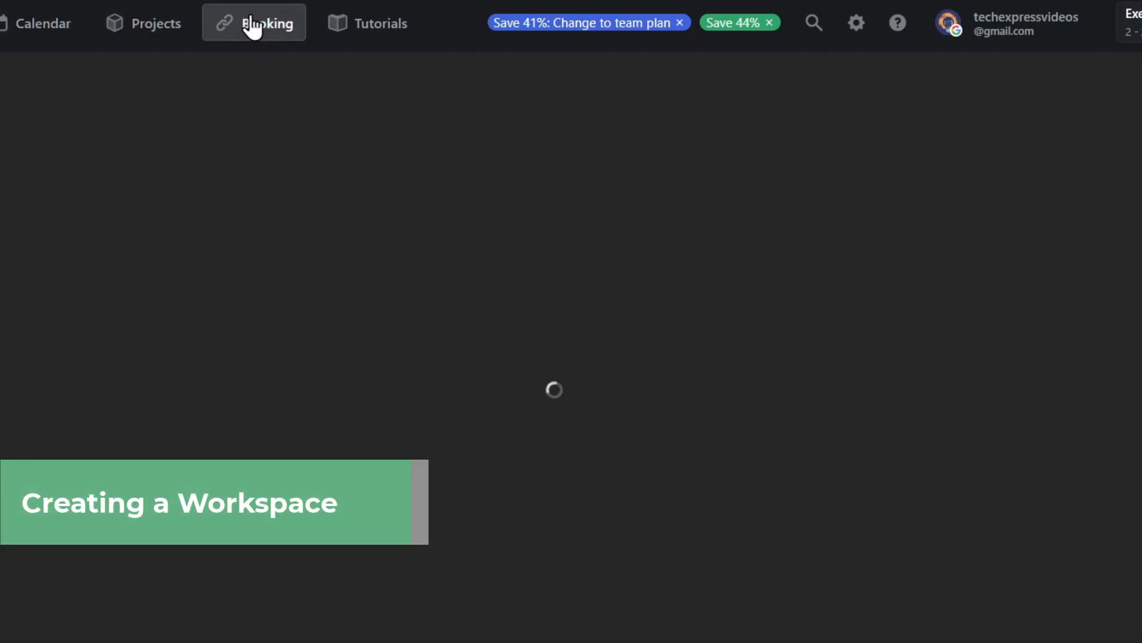
{"action": "left_click", "coordinate": [347, 35]}
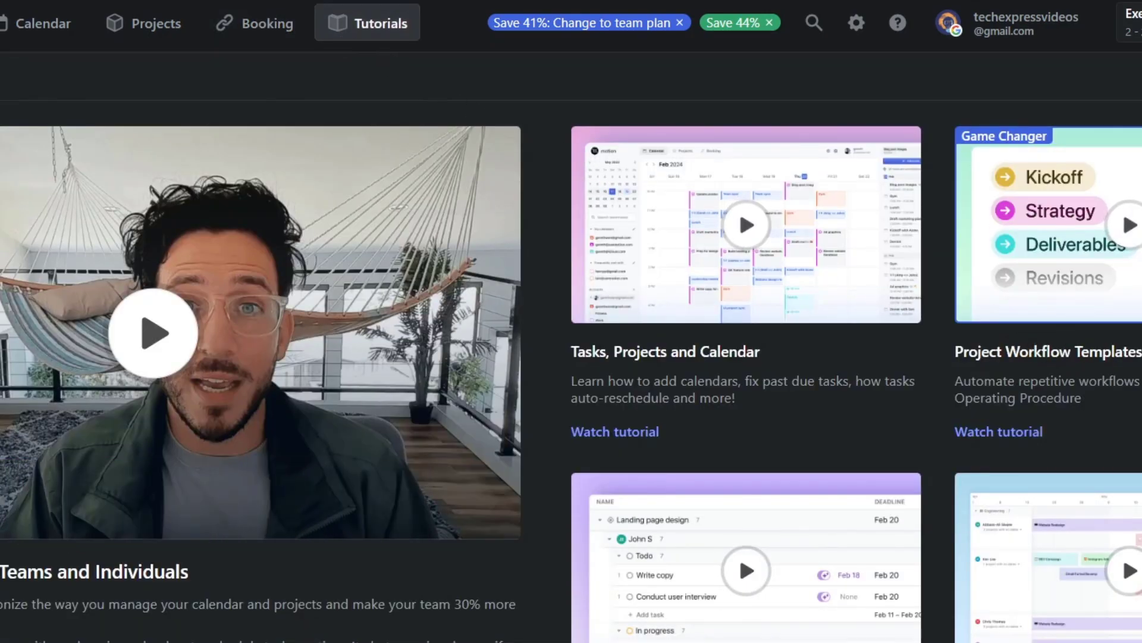
{"action": "scroll", "coordinate": [719, 351], "scroll_direction": "down", "scroll_amount": 4}
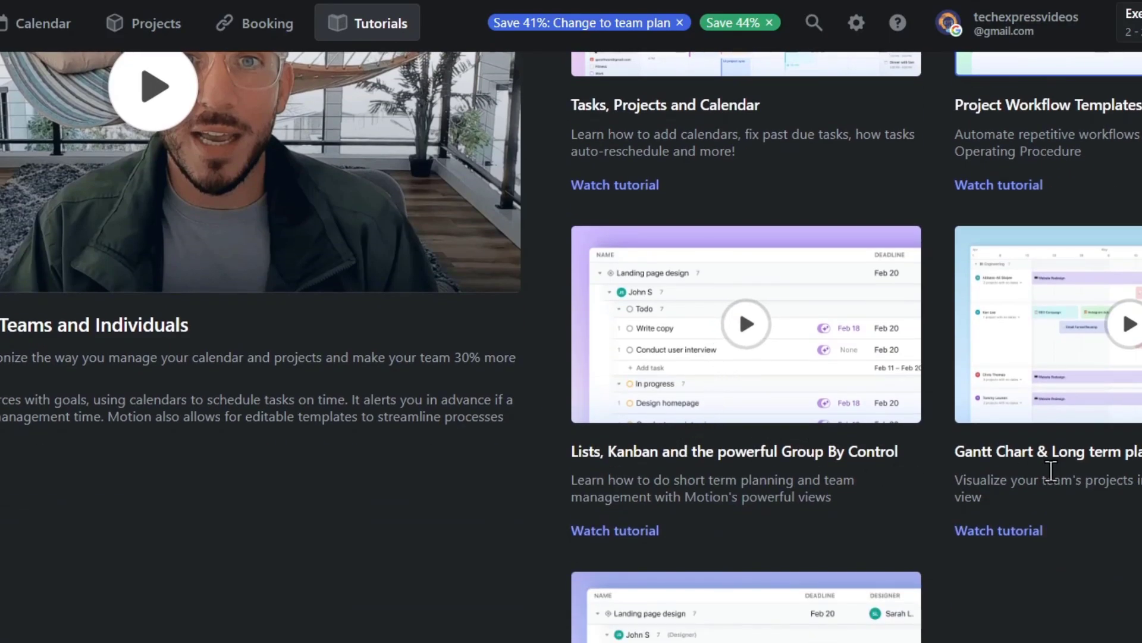
{"action": "scroll", "coordinate": [1050, 470], "scroll_direction": "down", "scroll_amount": 3}
{"action": "scroll", "coordinate": [815, 518], "scroll_direction": "up", "scroll_amount": 6}
{"action": "scroll", "coordinate": [815, 511], "scroll_direction": "up", "scroll_amount": 1}
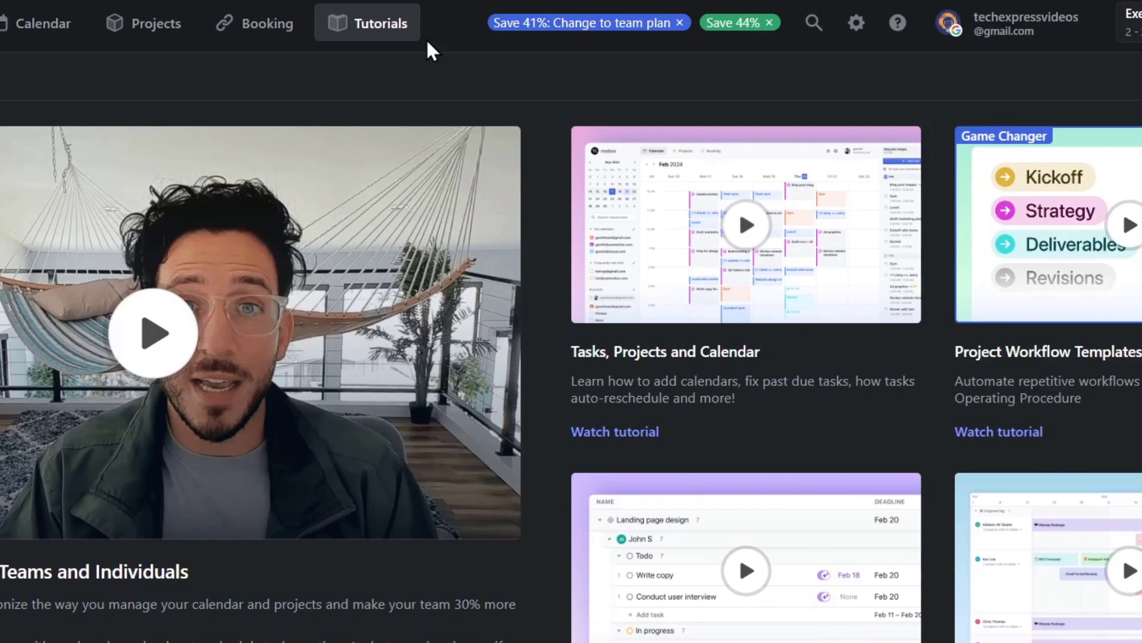
{"action": "left_click", "coordinate": [260, 21]}
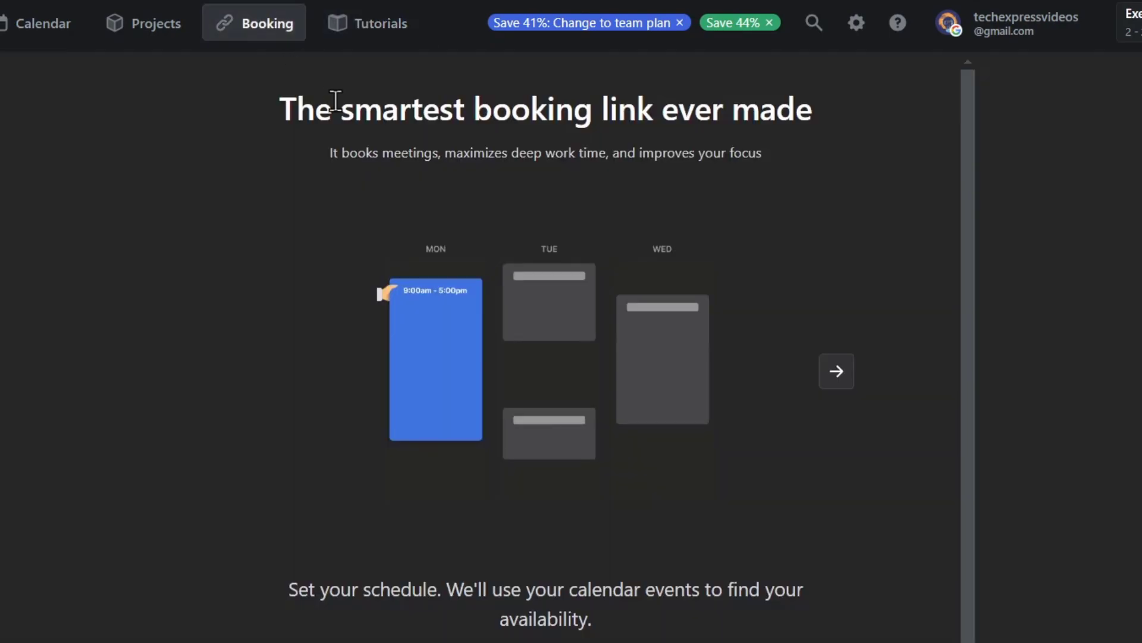
{"action": "left_click", "coordinate": [174, 27]}
- Create the 'Youtube' workspace and turn off auto-scheduling for Create Youtube Video 1
{"action": "left_click", "coordinate": [241, 429]}
{"action": "type", "text": "Youtube"}
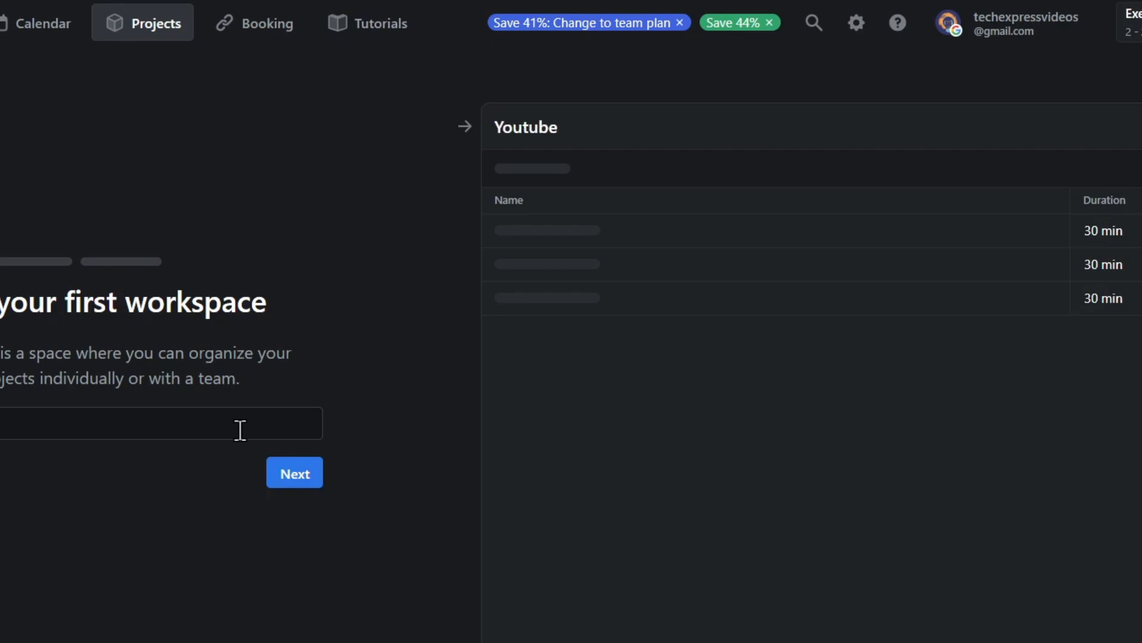
{"action": "key", "text": "Return"}
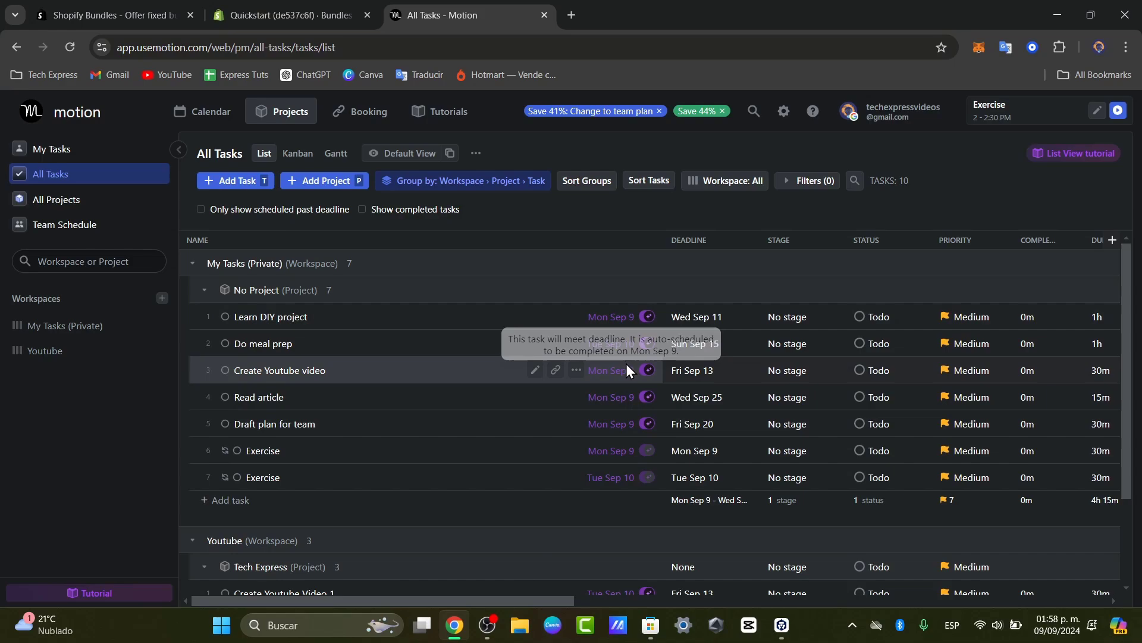
{"action": "scroll", "coordinate": [630, 375], "scroll_direction": "down", "scroll_amount": 3}
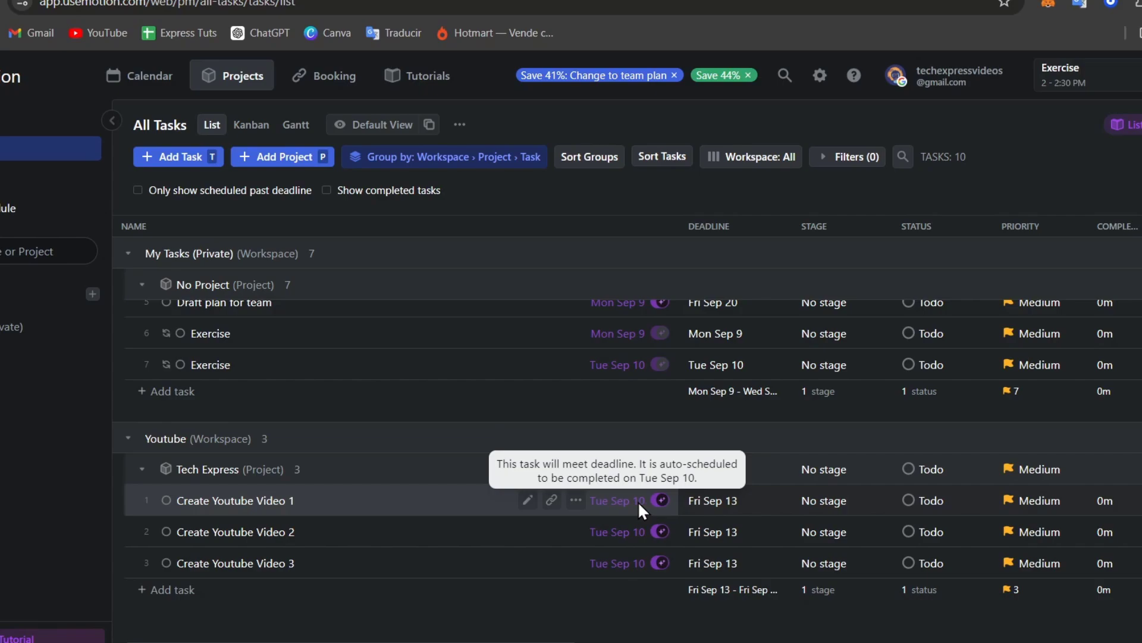
{"action": "left_click", "coordinate": [662, 501]}
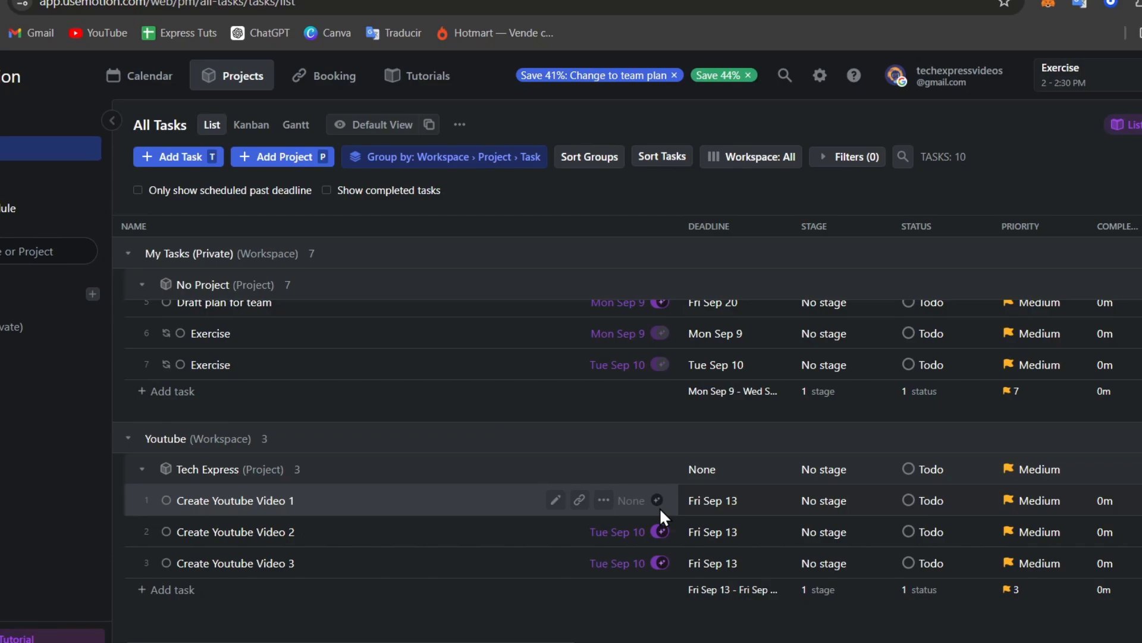
- Log completed time: Learn DIY project 45m, Youtube video 15m, meal prep 30m, team plan 15m, Read article 15m
{"action": "scroll", "coordinate": [660, 513], "scroll_direction": "up", "scroll_amount": 3}
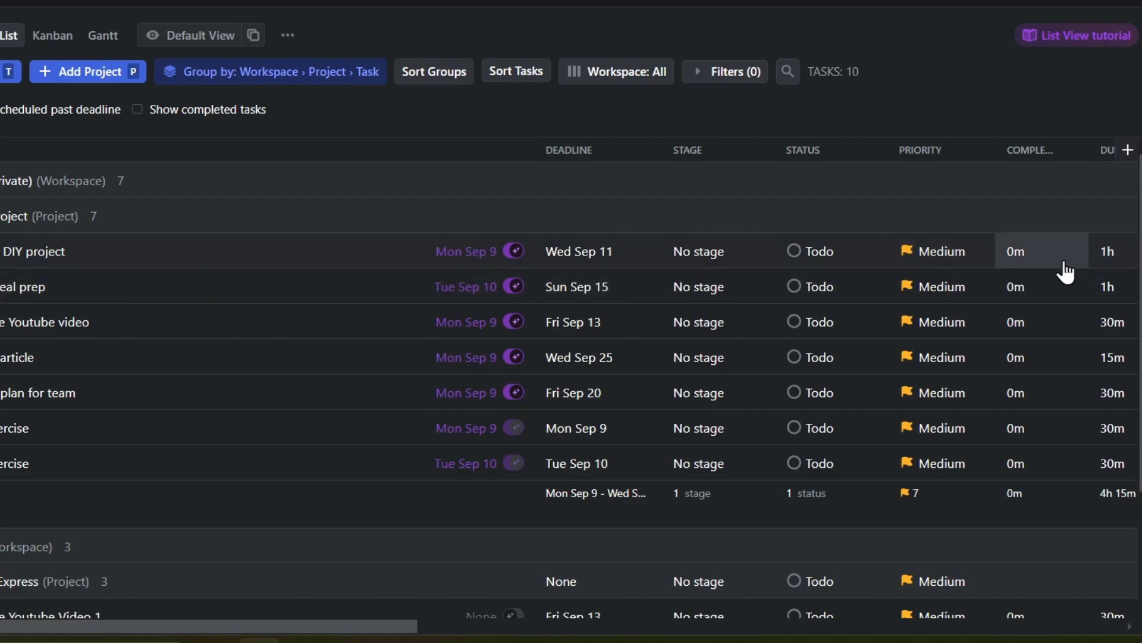
{"action": "mouse_move", "coordinate": [493, 259]}
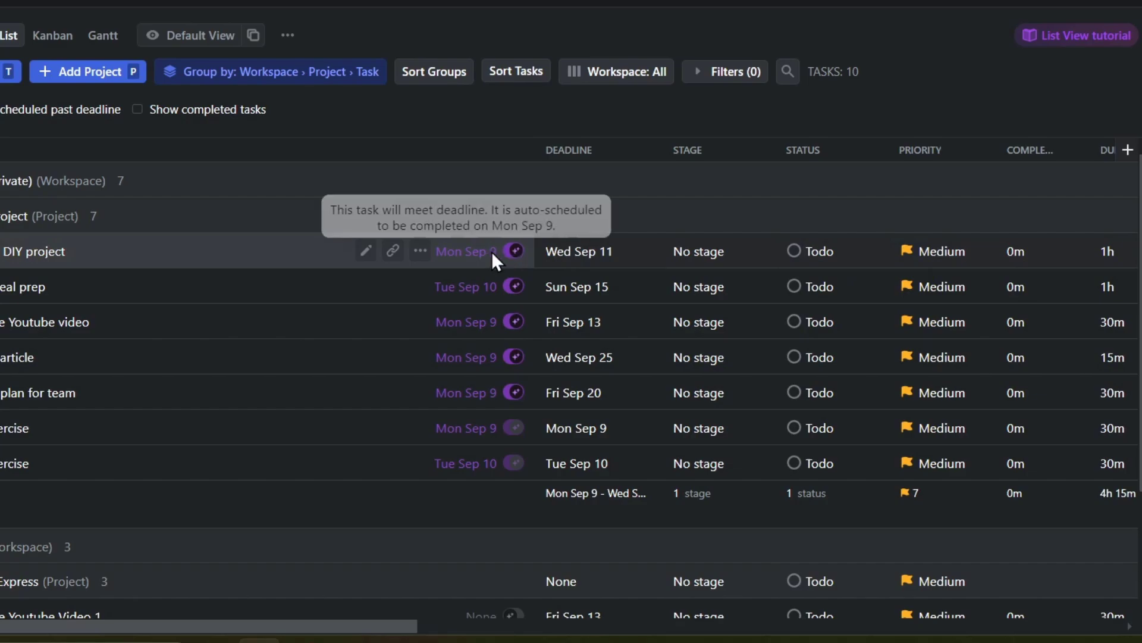
{"action": "left_click", "coordinate": [1030, 259]}
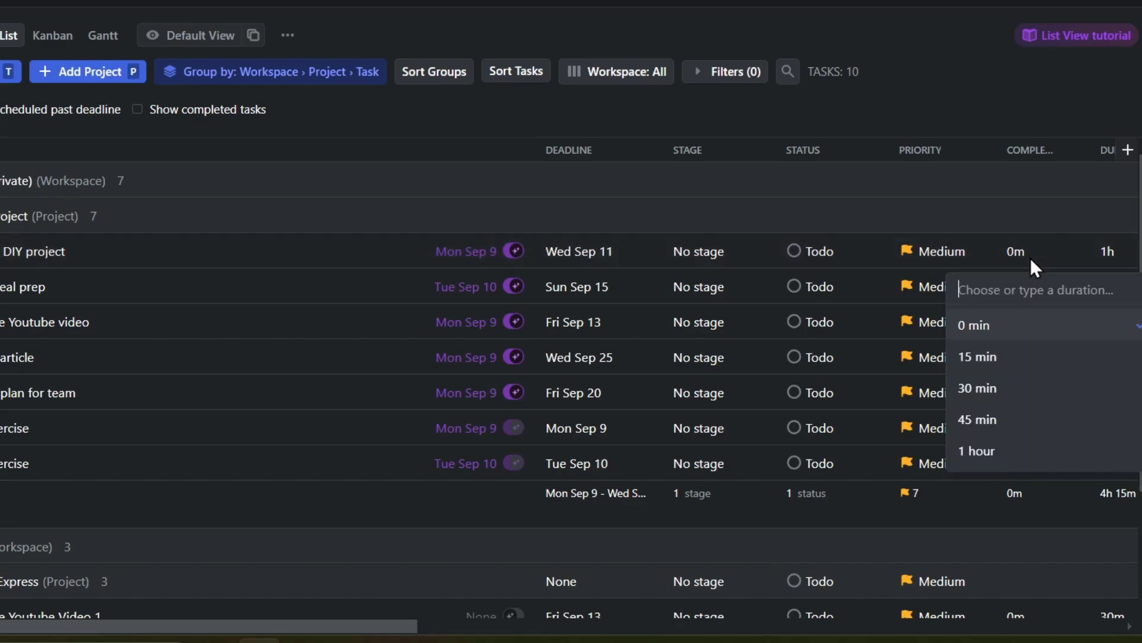
{"action": "left_click", "coordinate": [1030, 434]}
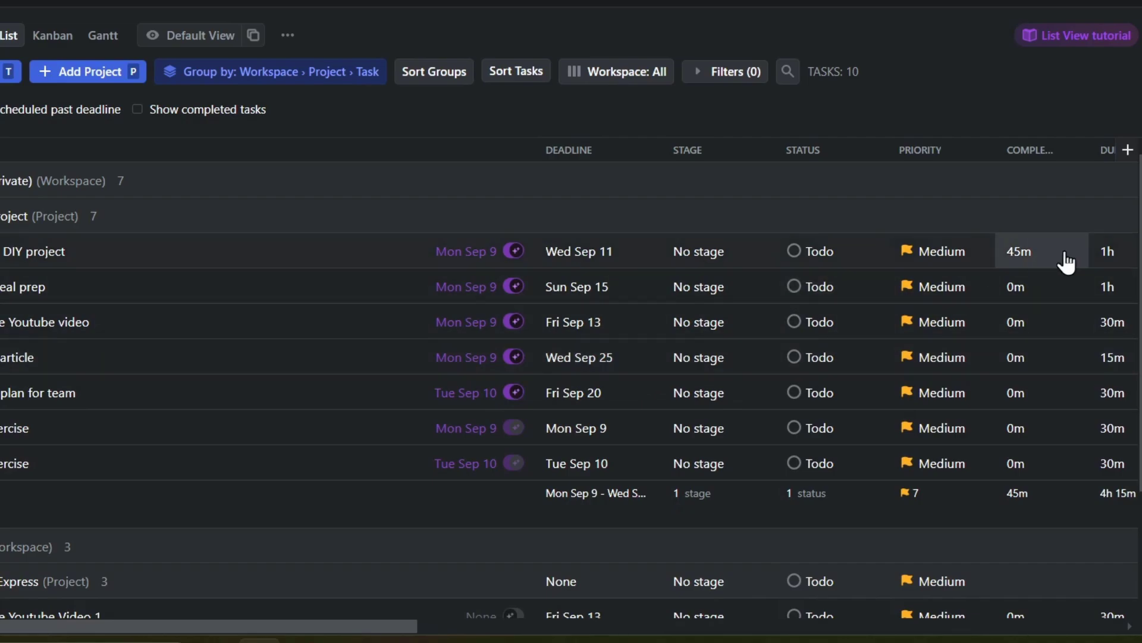
{"action": "left_click", "coordinate": [1034, 332]}
{"action": "left_click", "coordinate": [1017, 434]}
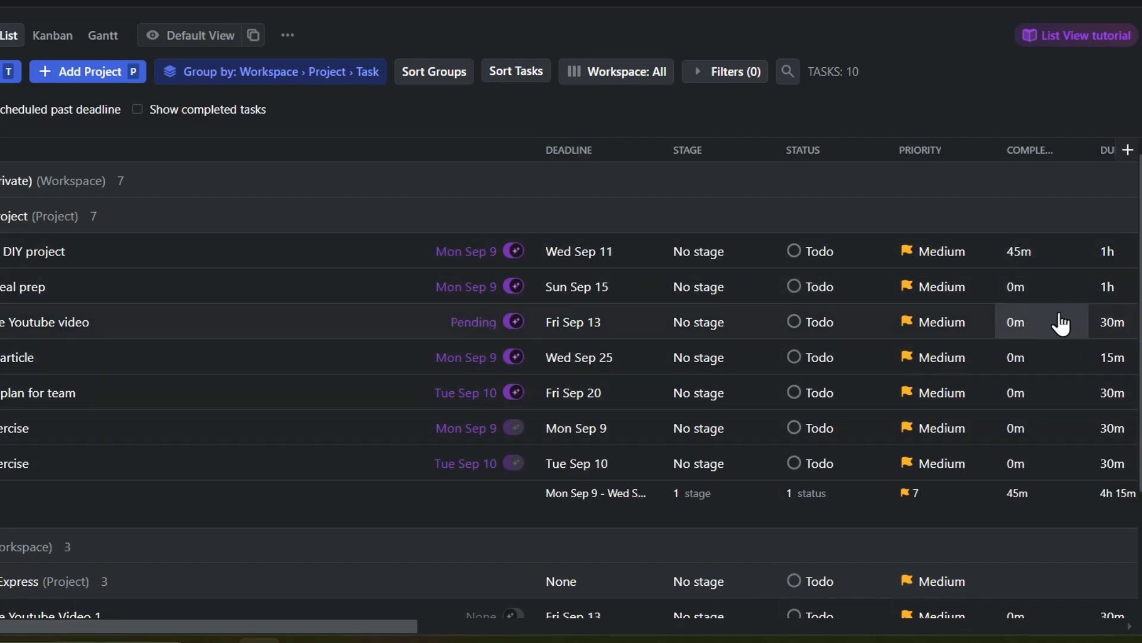
{"action": "left_click", "coordinate": [1035, 288]}
{"action": "left_click", "coordinate": [978, 426]}
{"action": "left_click", "coordinate": [1036, 393]}
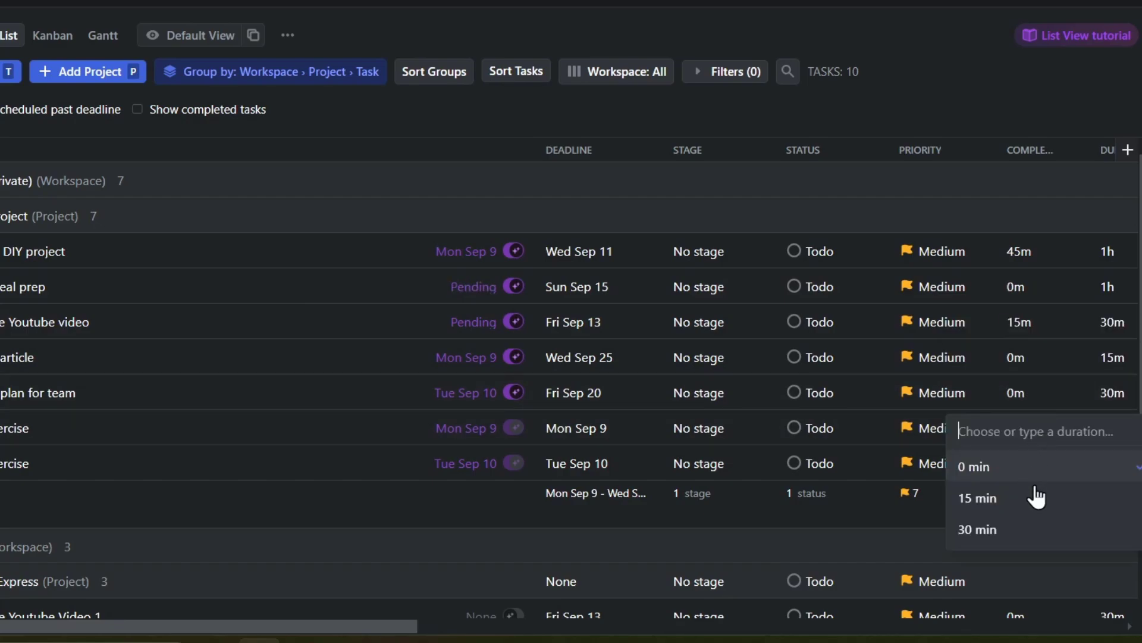
{"action": "left_click", "coordinate": [965, 493]}
{"action": "left_click", "coordinate": [1015, 358]}
{"action": "left_click", "coordinate": [1052, 474]}
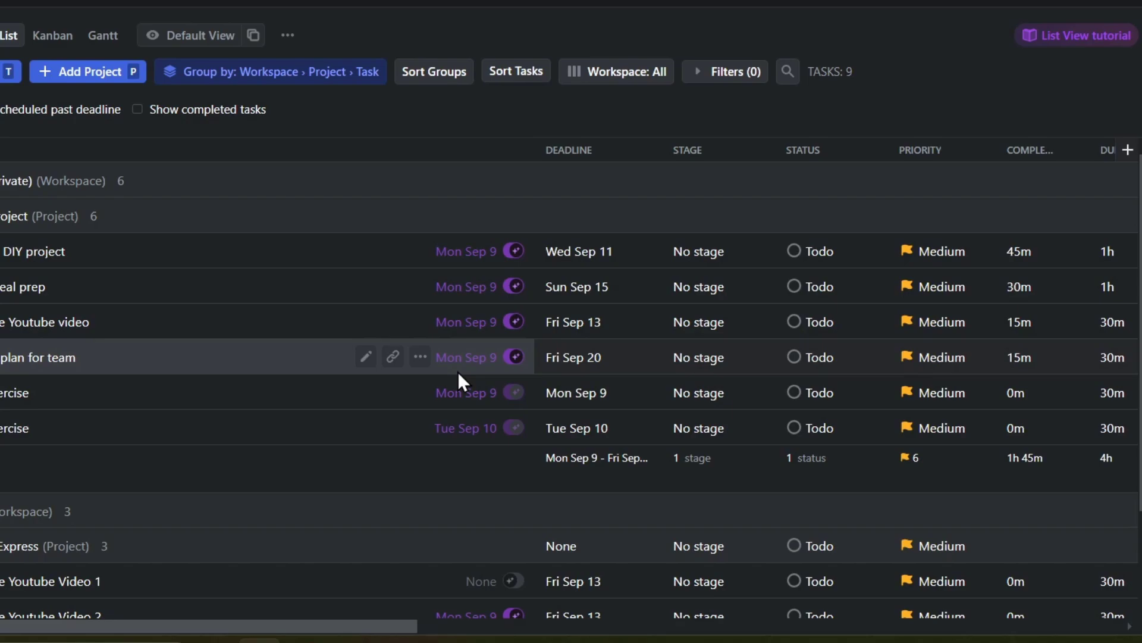
- Show All Projects as a Kanban board with Tech Express under the Youtube workspace
{"action": "scroll", "coordinate": [459, 371], "scroll_direction": "down", "scroll_amount": 2}
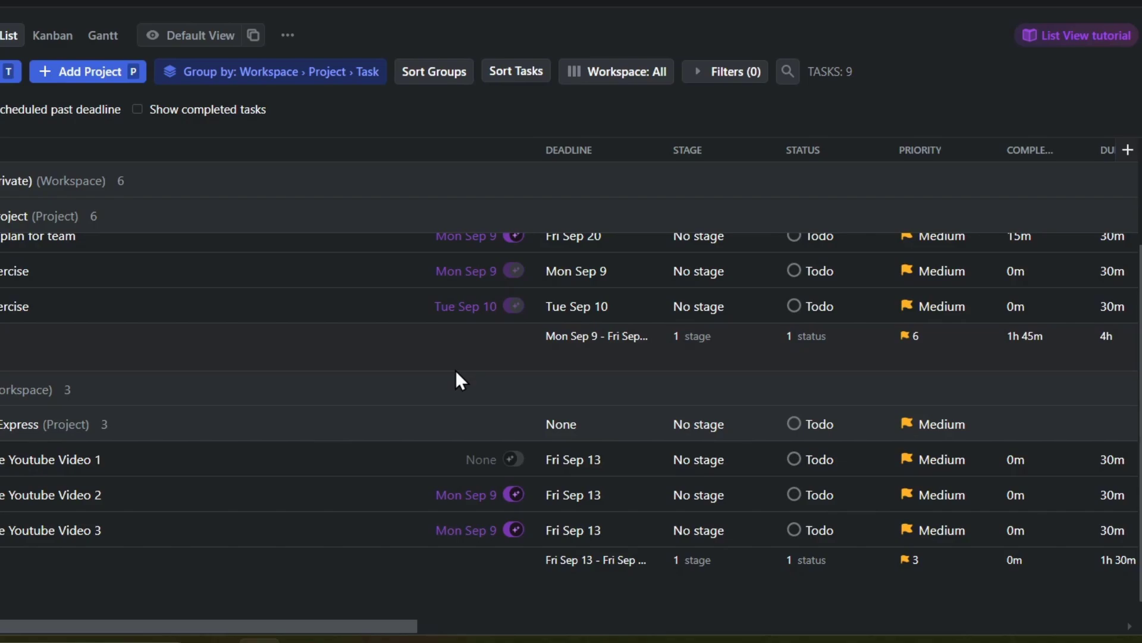
{"action": "left_click", "coordinate": [52, 35]}
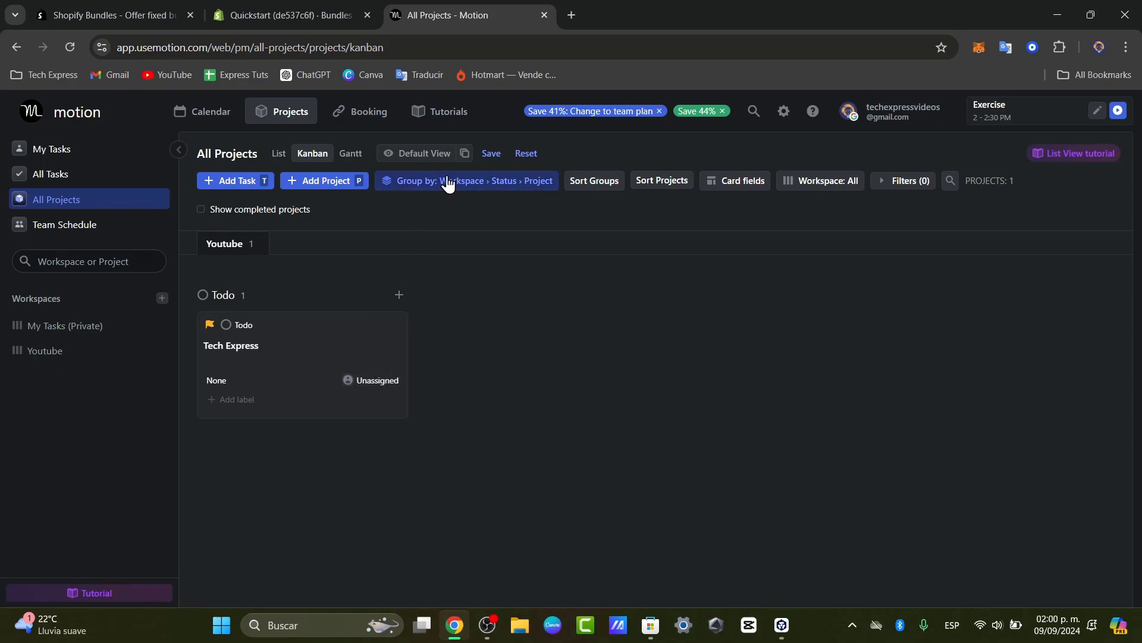
- Switch back to the Calendar view showing the Mon, Sep 9, 2024 day schedule
{"action": "left_click", "coordinate": [189, 112]}
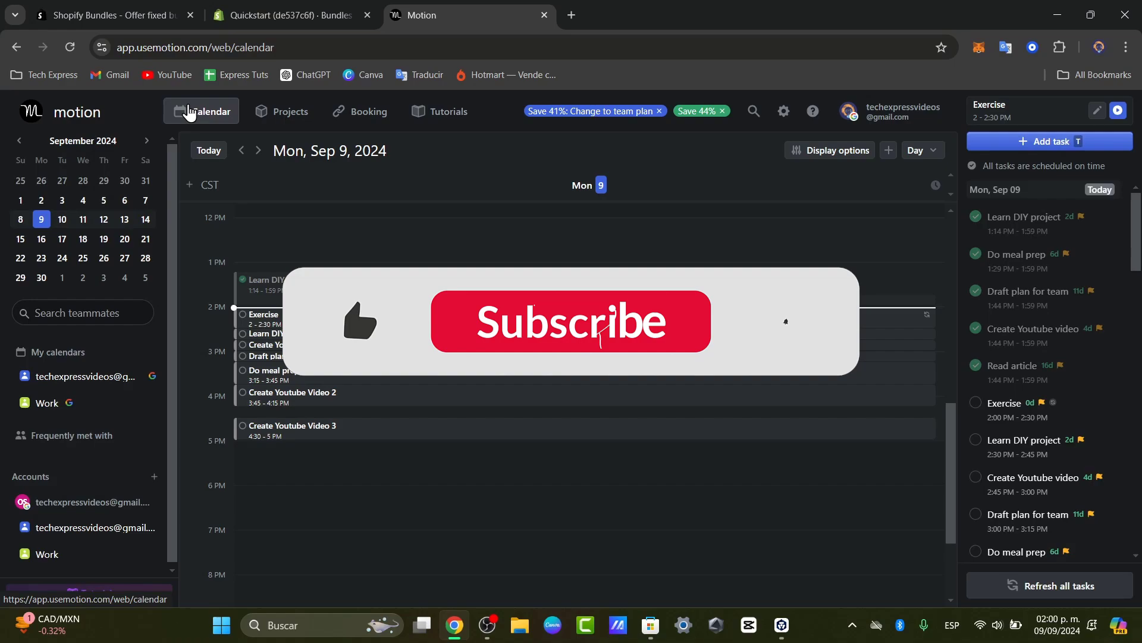